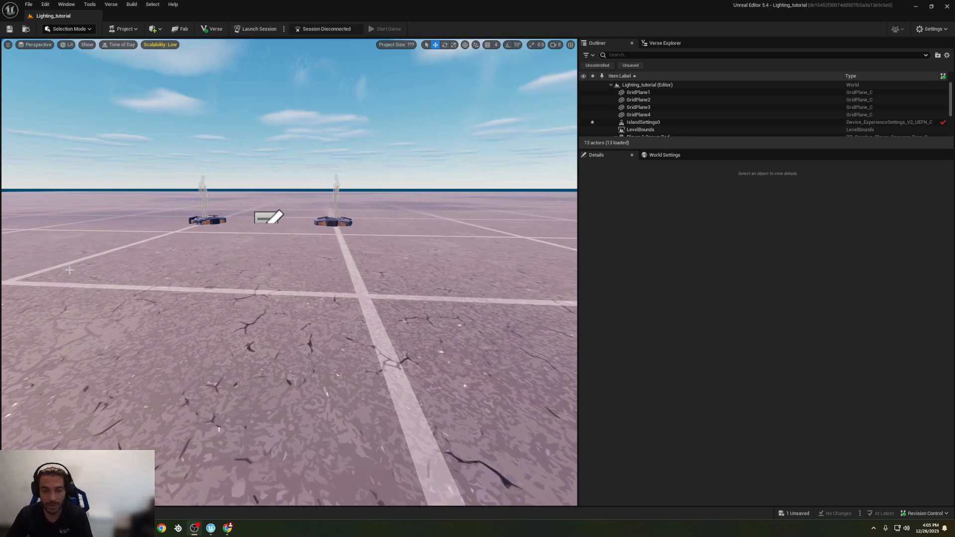
Step: Add a cube shape to the level and move it beside the player spawn pads
right_drag(289, 273, 373, 278)
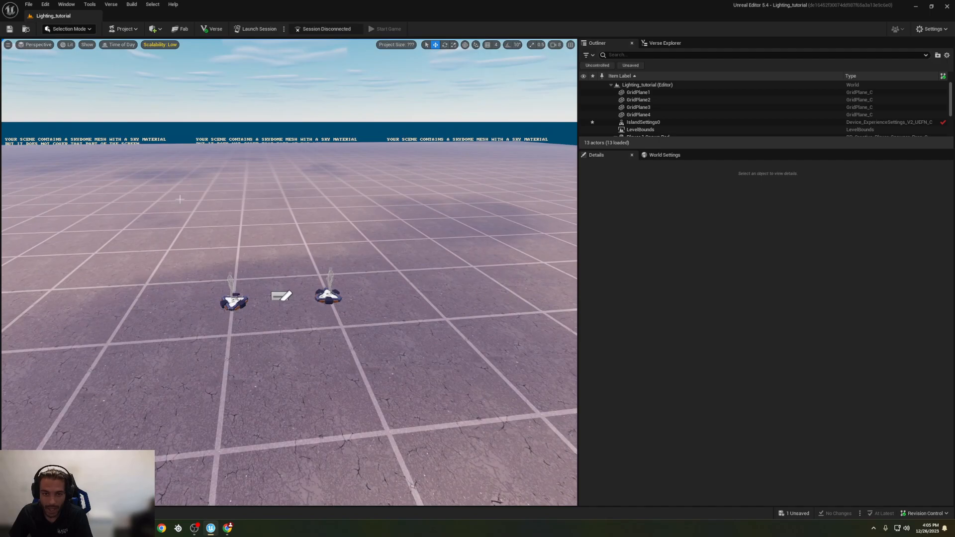
click(159, 31)
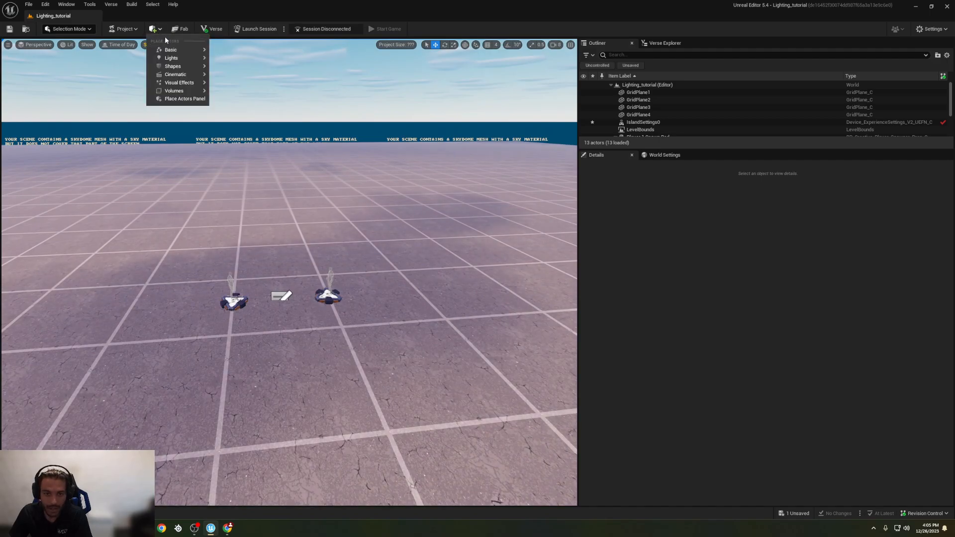
mouse_move(171, 59)
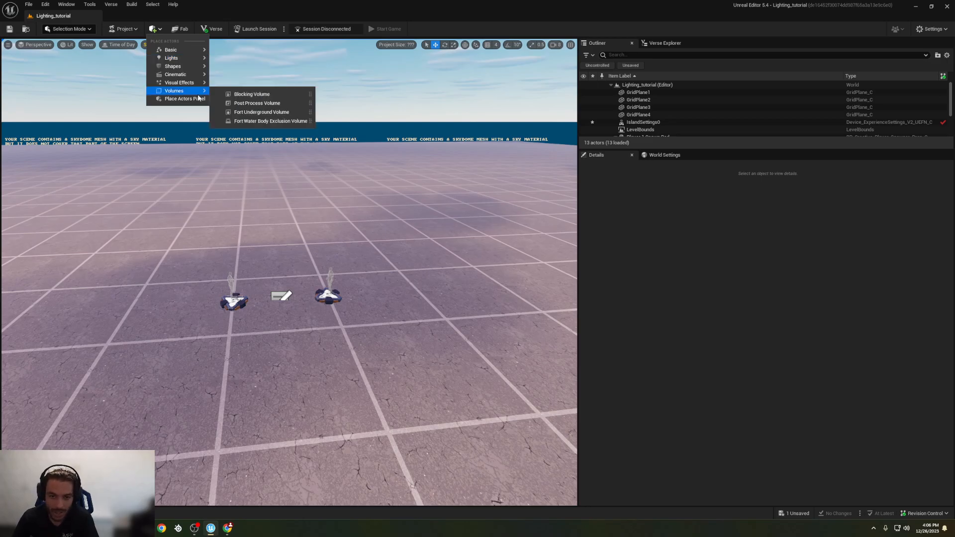
mouse_move(198, 82)
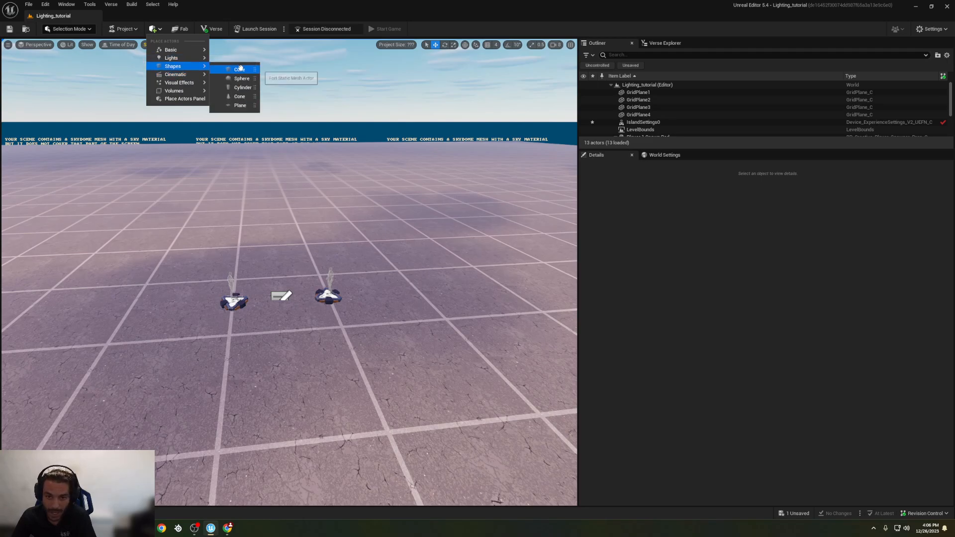
click(241, 71)
right_drag(328, 199, 418, 196)
key(a)
drag(329, 199, 191, 214)
Step: Scale the cube into a wide, flat rectangular floor slab next to the spawn pads
key(e)
key(r)
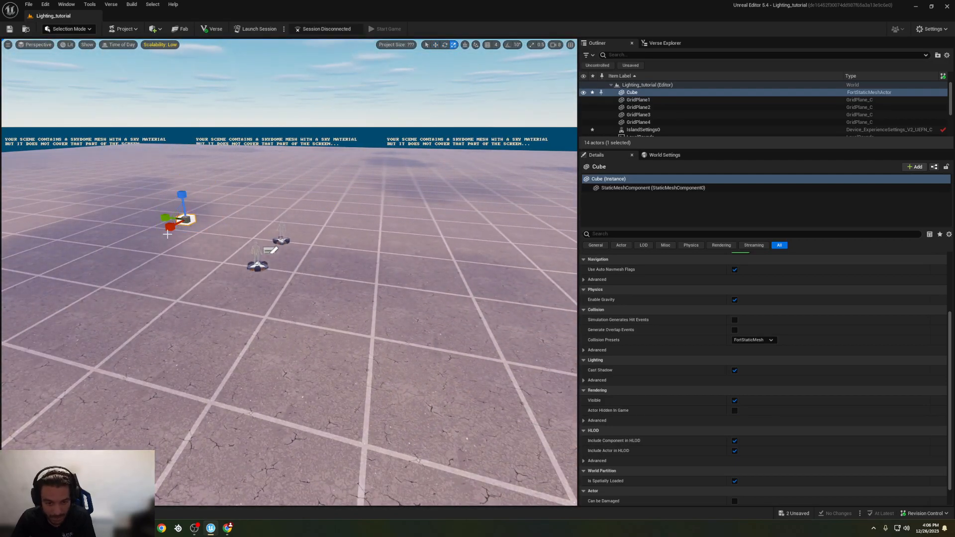
drag(174, 218, 182, 203)
right_drag(182, 203, 284, 254)
scroll(284, 254, down, 5)
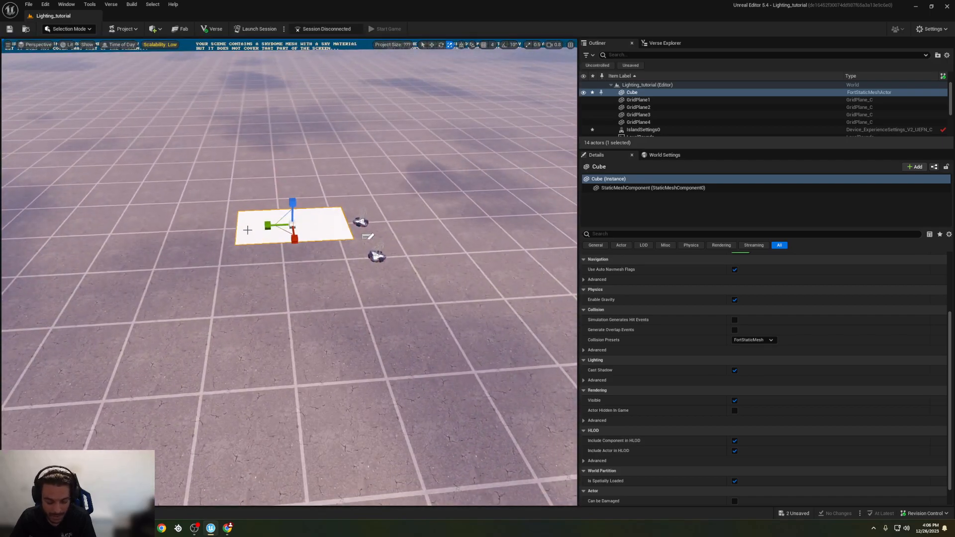
Step: Duplicate the floor slab and scale the copy into a tall, narrow wall block
key(w)
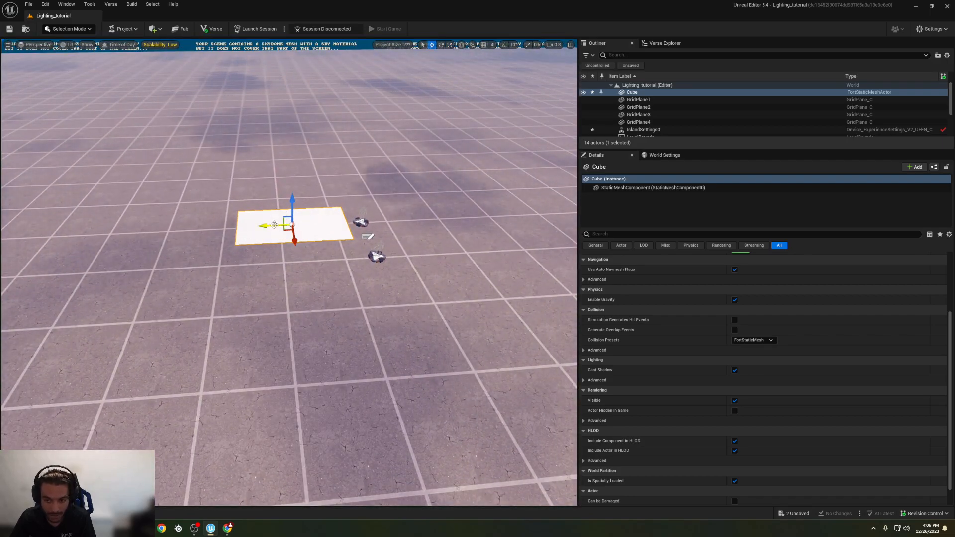
key(e)
key(w)
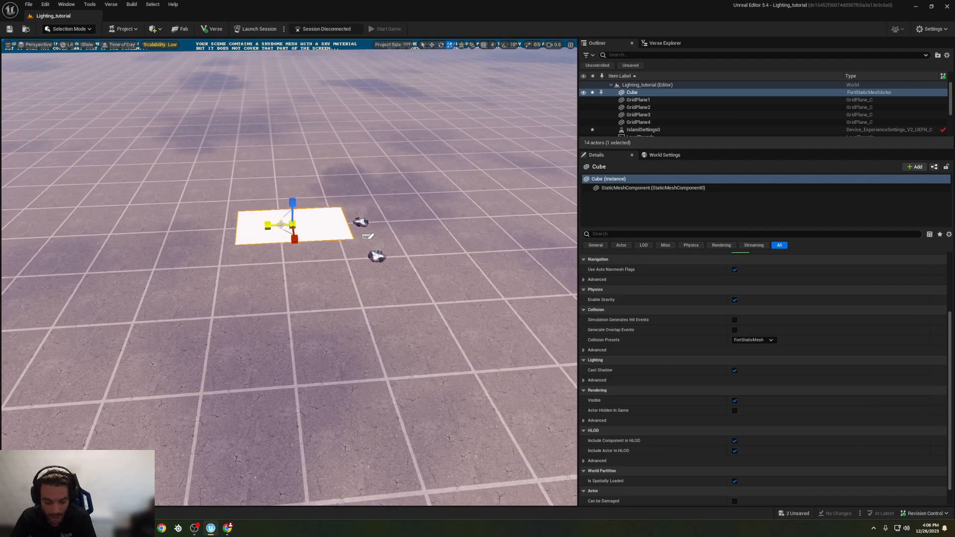
key(ctrl+d)
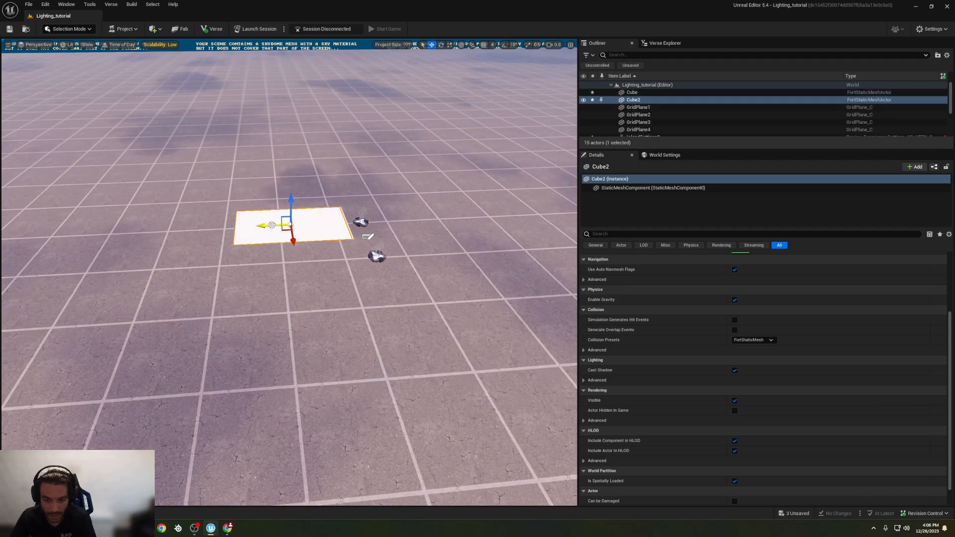
key(e)
key(r)
drag(266, 226, 243, 186)
key(w)
key(e)
key(r)
Step: Move the wall block so that it stands at the far end of the floor slab
right_drag(244, 199, 218, 222)
key(d)
scroll(231, 192, up, 6)
key(w)
key(w)
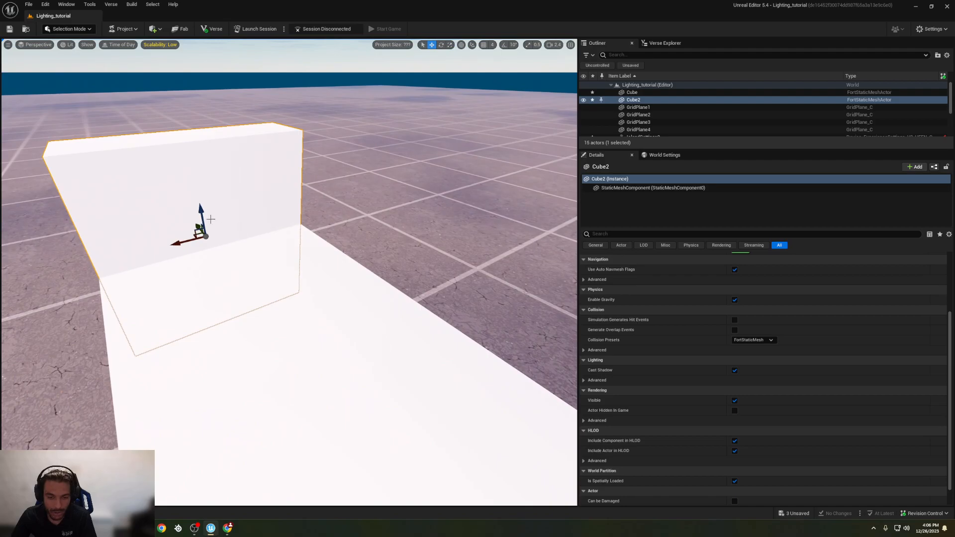
drag(203, 212, 160, 101)
Step: Copy the end wall to the opposite end of the floor and copy the floor slab upward as the roof
right_drag(180, 157, 238, 187)
key(s)
key(a)
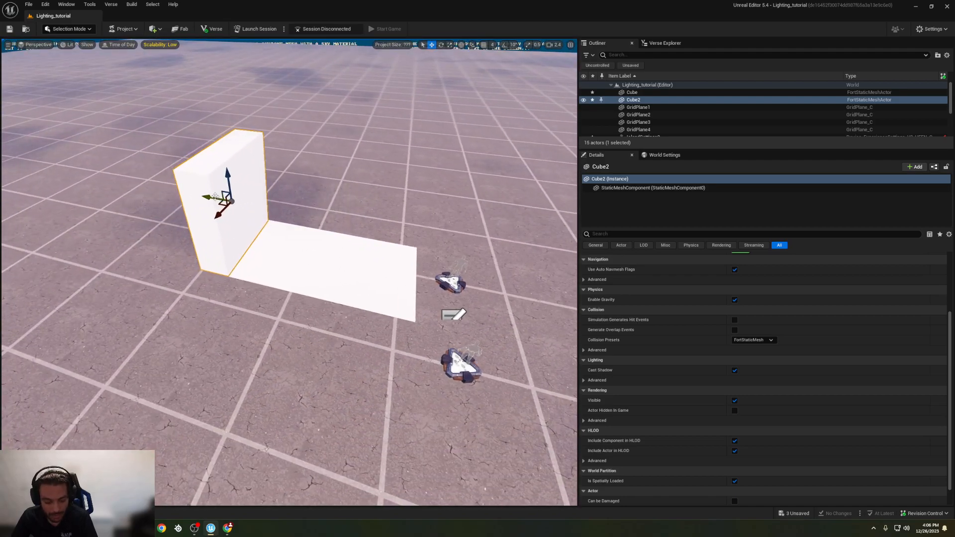
alt+drag(214, 199, 407, 238)
click(353, 265)
alt+drag(319, 239, 330, 126)
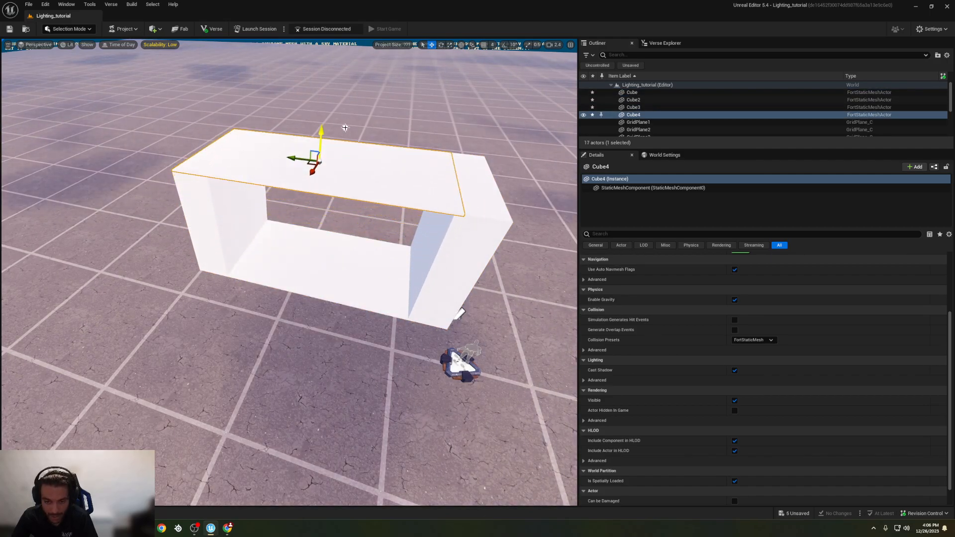
Step: Duplicate a piece of the room and scale the copy into a wall for one open long side
right_drag(236, 220, 247, 222)
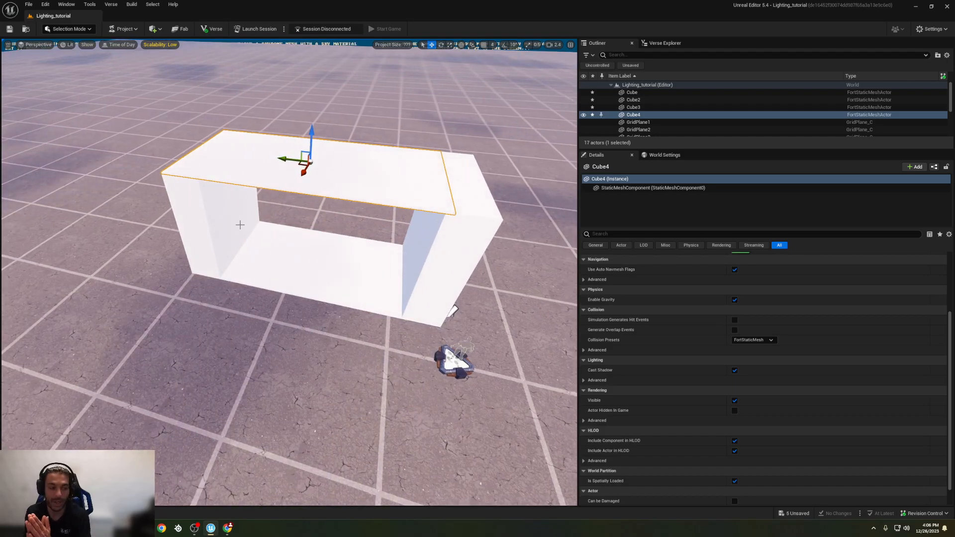
right_drag(239, 225, 33, 241)
key(w)
scroll(249, 224, down, 4)
scroll(176, 269, down, 4)
click(176, 269)
right_drag(175, 269, 105, 243)
key(s)
alt+drag(301, 341, 416, 289)
click(450, 45)
drag(428, 257, 417, 216)
Step: Reposition the new side wall so that it covers the open long side of the room
right_drag(417, 249, 428, 216)
key(s)
key(w)
drag(391, 282, 396, 232)
right_drag(396, 232, 408, 217)
key(s)
Step: Copy the side wall to the opposite long side to enclose the room
alt+drag(367, 279, 251, 315)
right_drag(252, 315, 483, 348)
scroll(252, 315, up, 4)
click(388, 340)
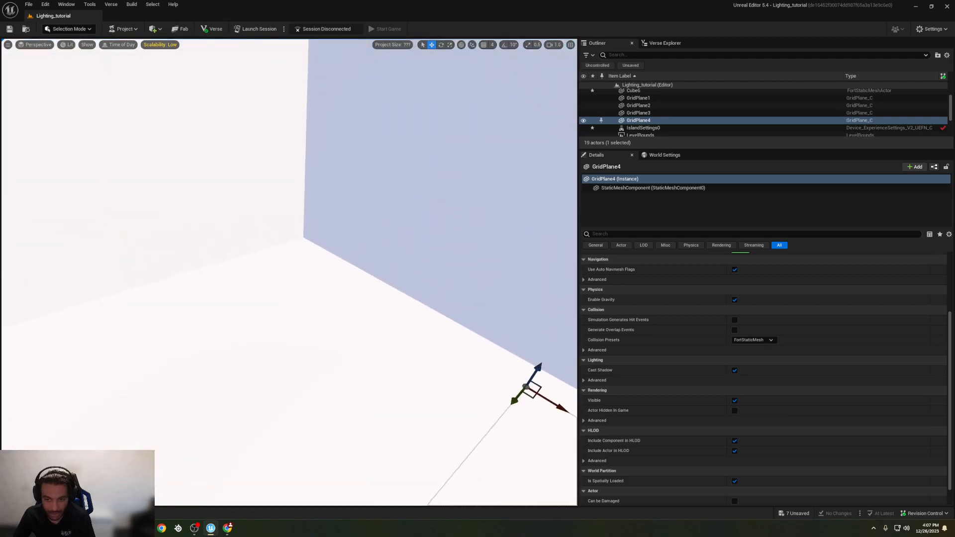
right_drag(383, 343, 307, 328)
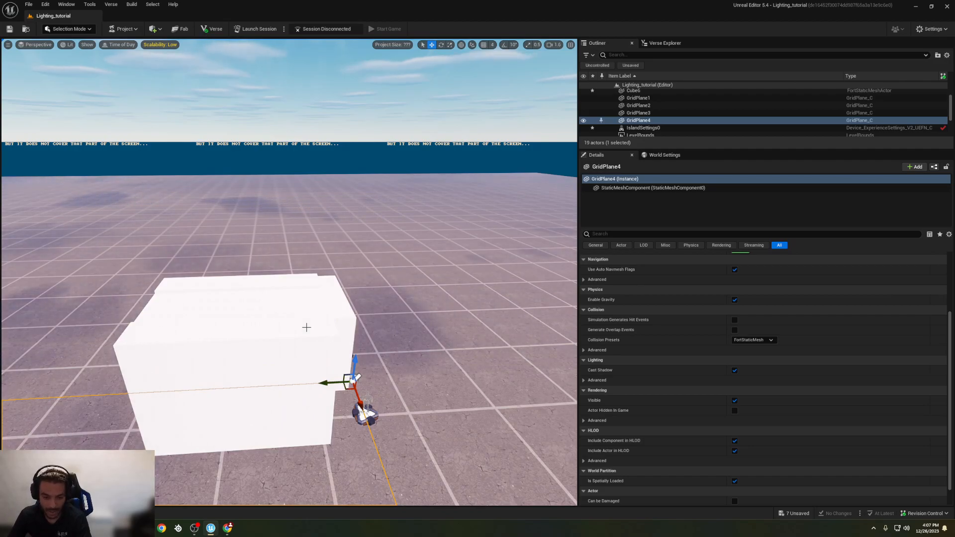
right_drag(366, 314, 325, 309)
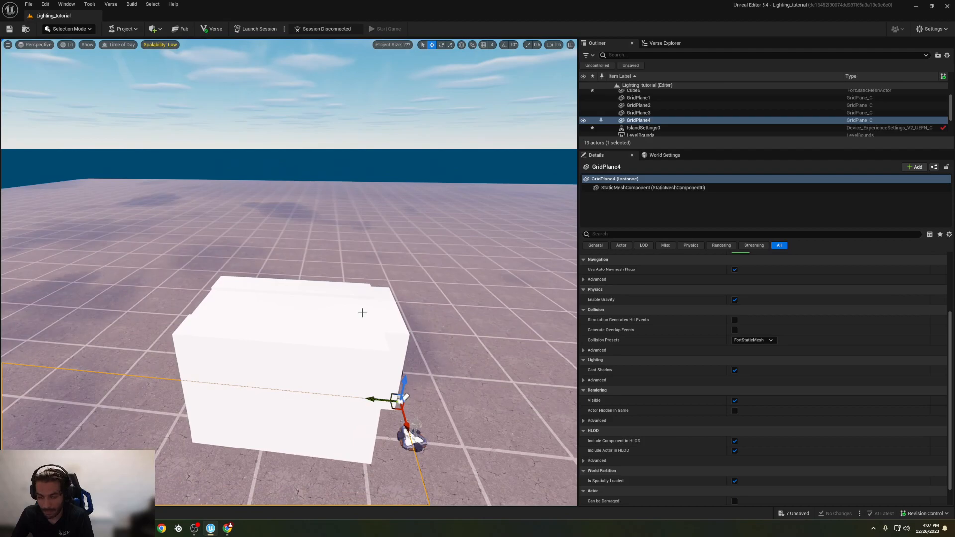
Step: Add a point light to the level and lower it from above the roof to room height
click(153, 29)
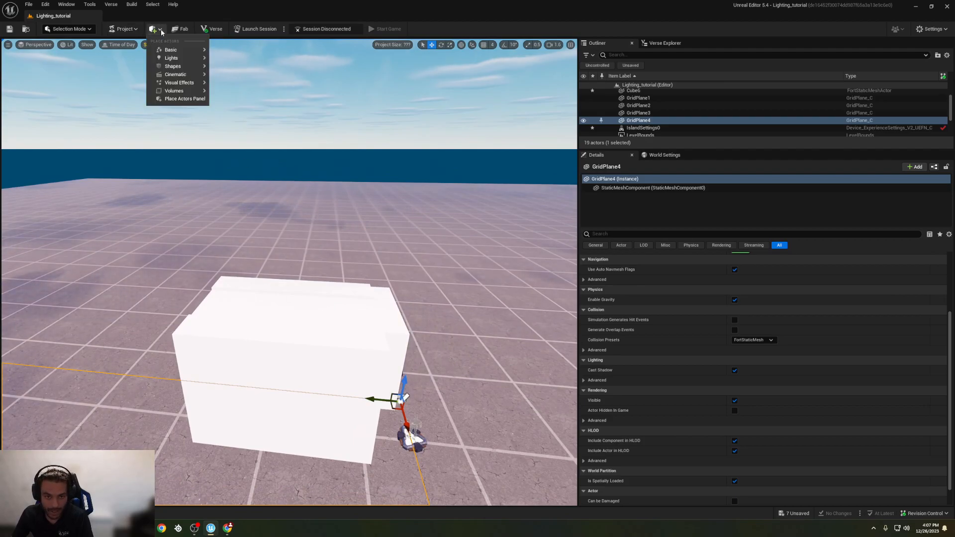
mouse_move(172, 66)
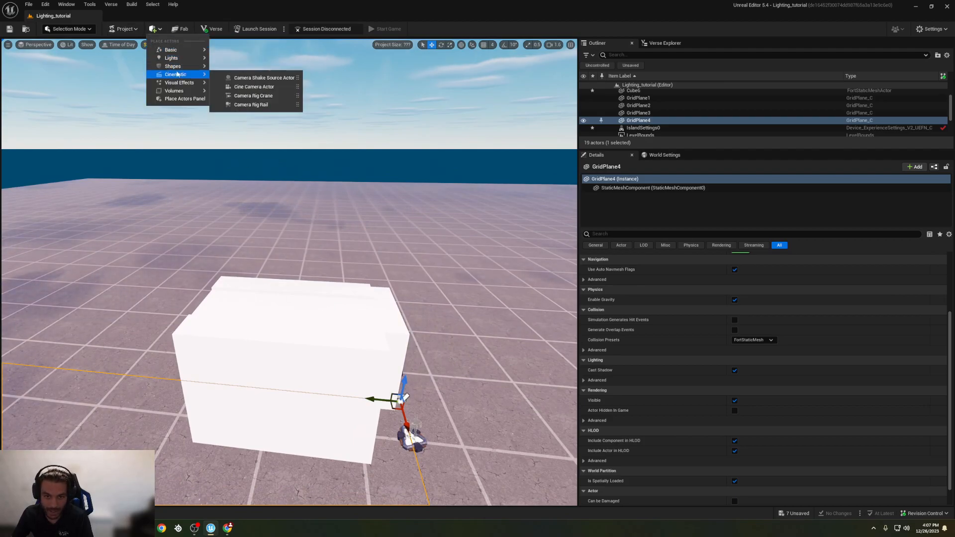
click(246, 71)
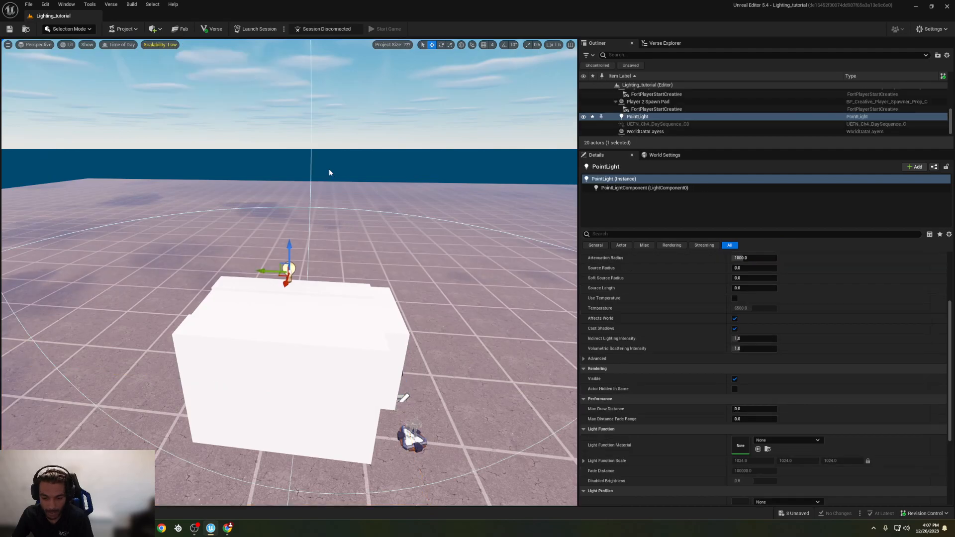
drag(299, 192, 297, 305)
Step: Move the point light inside the enclosed room, between the floor and the ceiling
right_drag(297, 304, 443, 353)
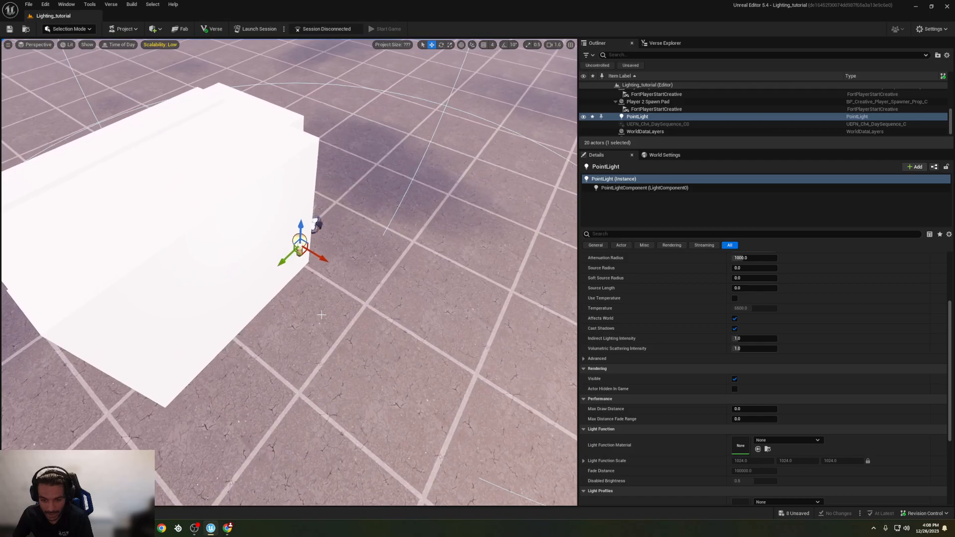
drag(317, 255, 170, 182)
drag(157, 140, 169, 199)
key(w)
right_drag(169, 199, 272, 122)
key(s)
drag(195, 278, 187, 193)
right_drag(212, 200, 255, 193)
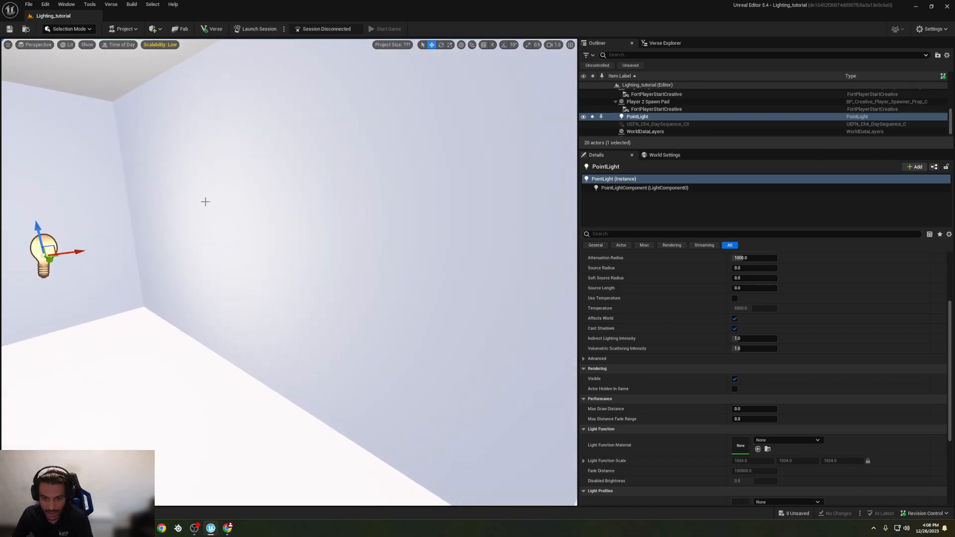
Step: Set the point light's color to orange (FF5A00) and its intensity to about 28 cd
key(f)
scroll(696, 380, up, 3)
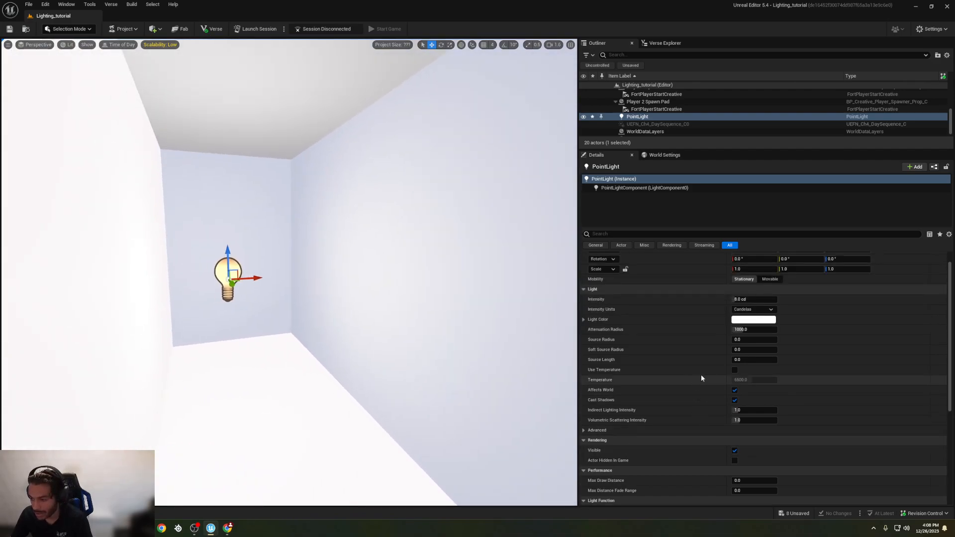
click(749, 320)
drag(796, 386, 856, 394)
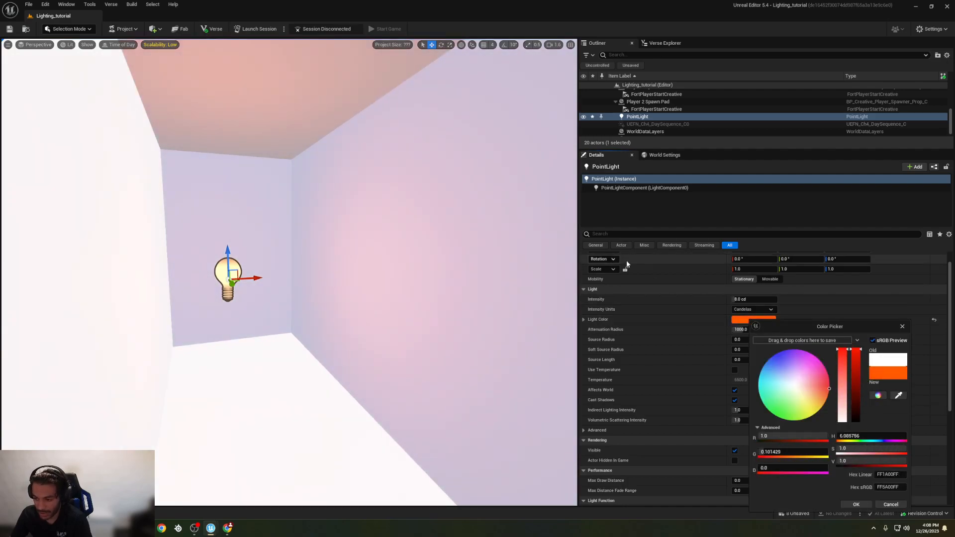
mouse_move(736, 300)
mouse_down()
mouse_move(776, 299)
mouse_move(745, 300)
mouse_up()
Step: Try Lumens as the point light's intensity unit, ending with EV
click(751, 309)
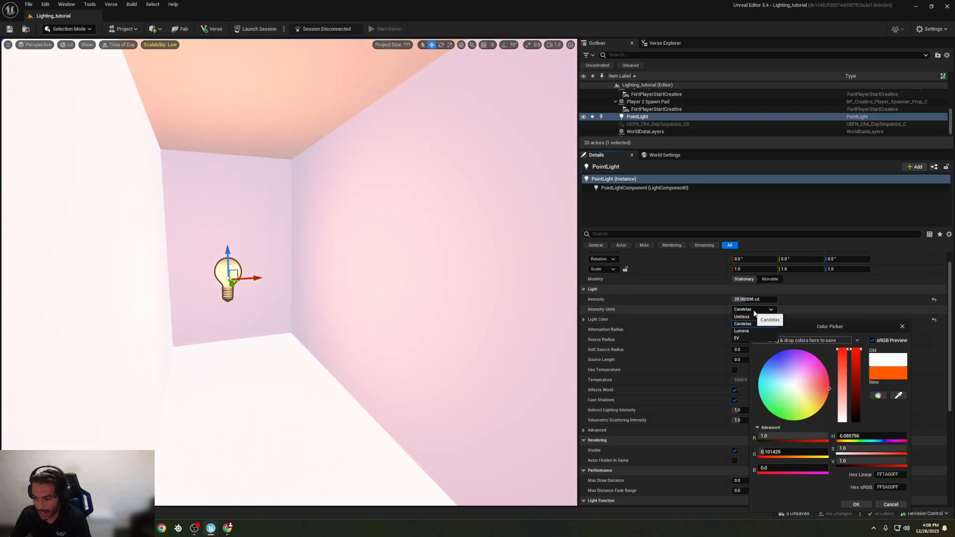
click(742, 331)
click(747, 310)
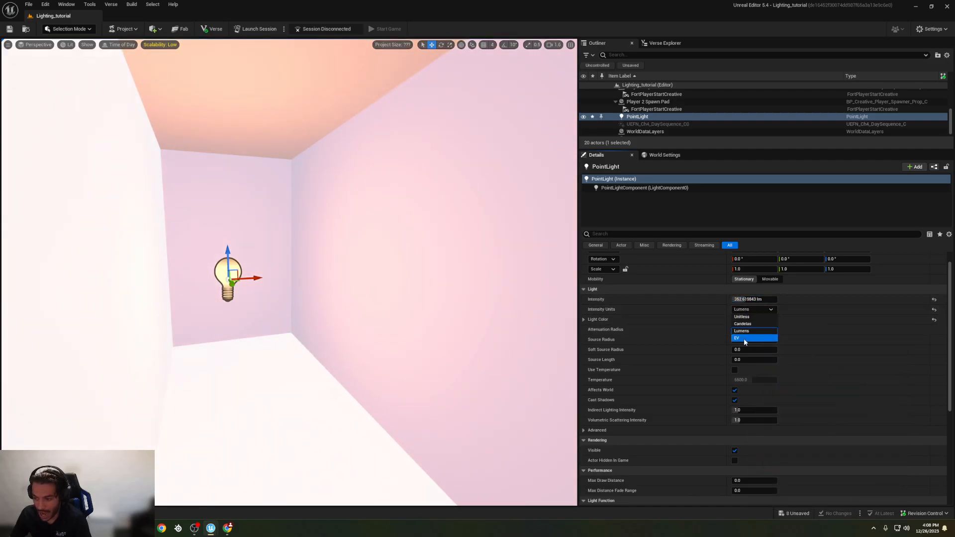
click(737, 339)
Step: Set the point light's source radius to 376 and soft source radius to 304, and enable a temperature of about 10967
drag(739, 339, 753, 380)
click(735, 370)
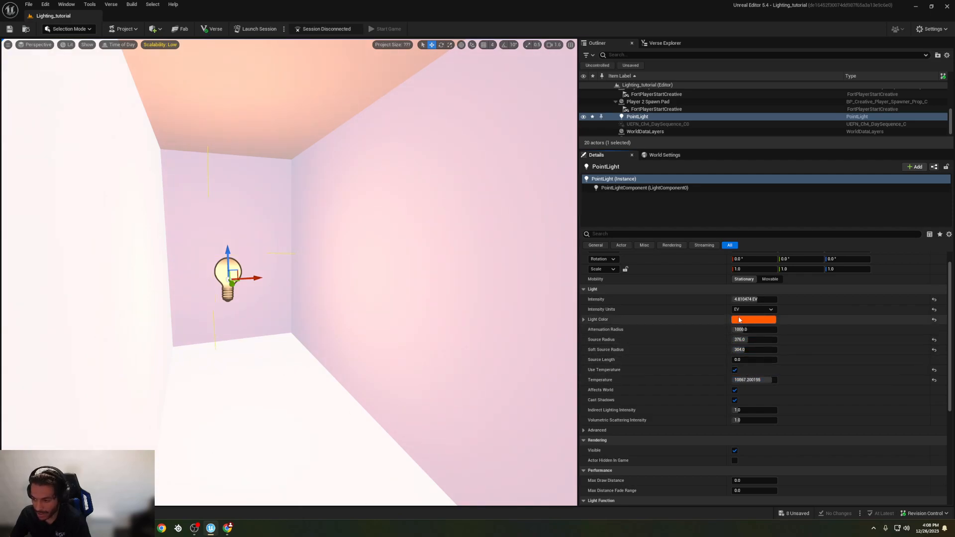
Step: Delete the point light from the room
scroll(686, 338, down, 3)
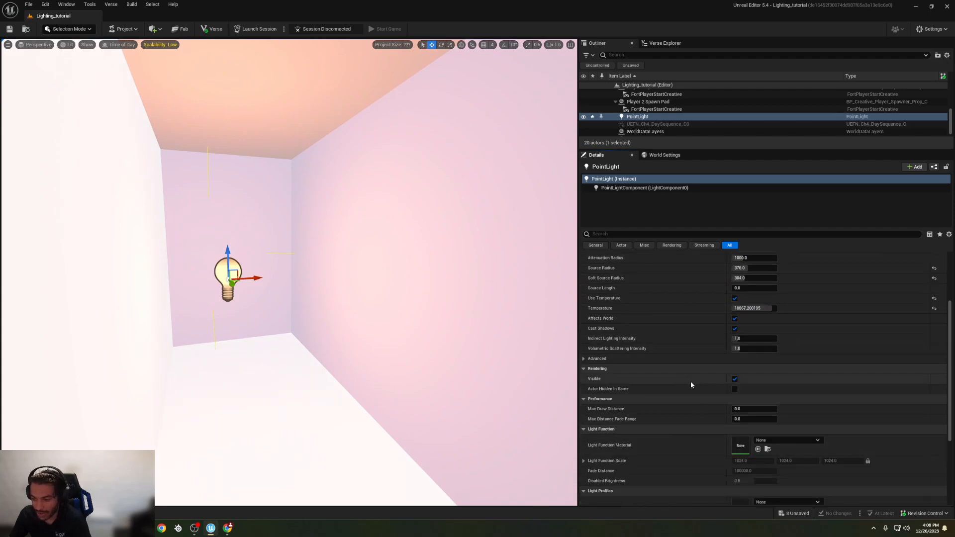
right_drag(428, 308, 342, 327)
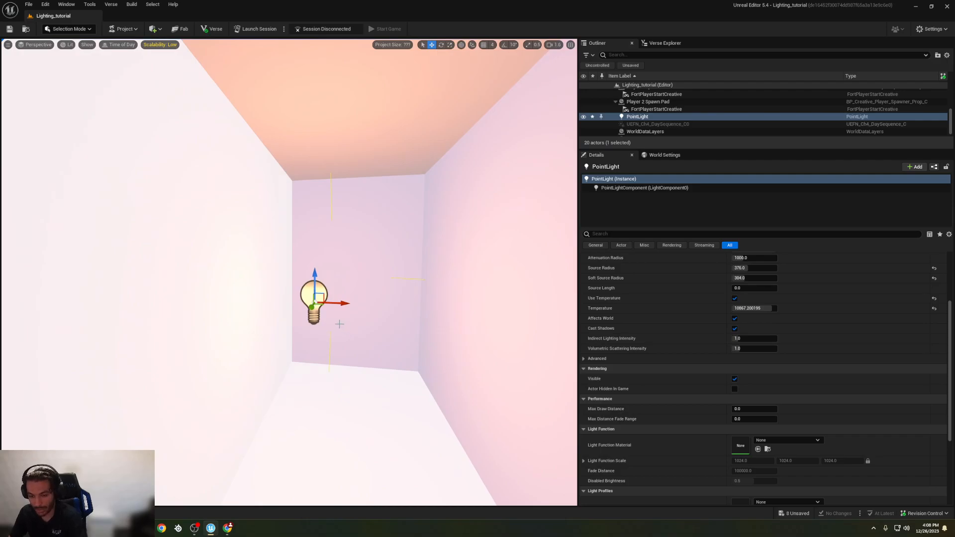
key(Delete)
key(ctrl+space)
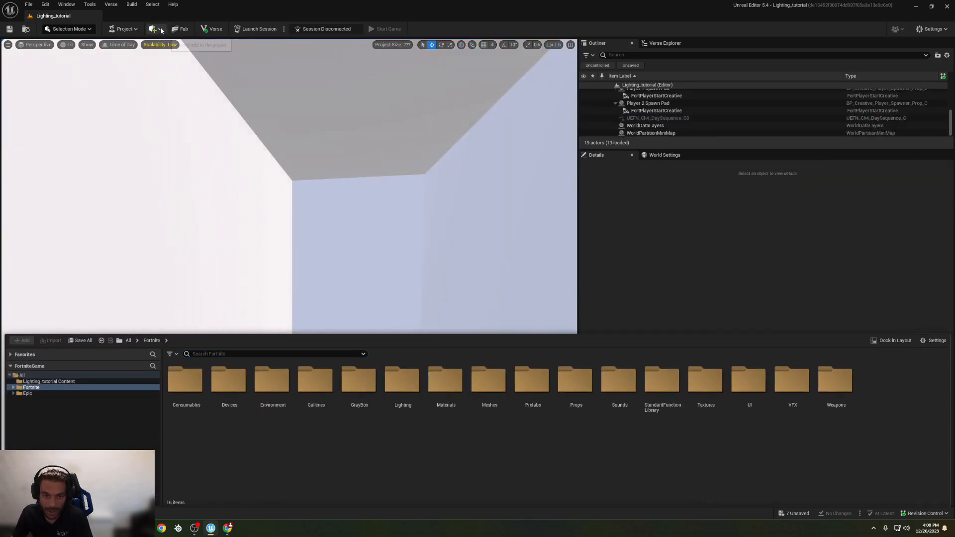
Step: Add a spot light inside the room and move it up near the ceiling
click(162, 31)
mouse_move(193, 61)
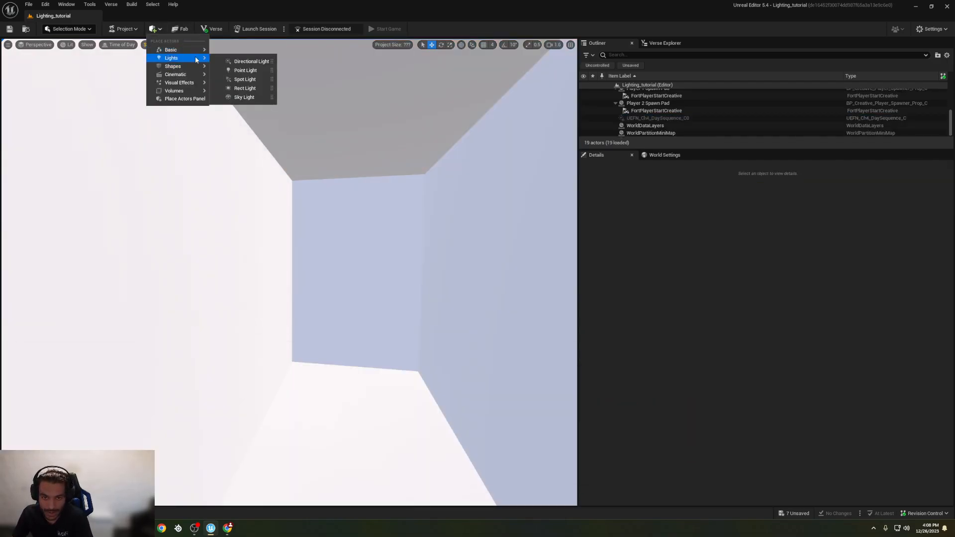
click(244, 79)
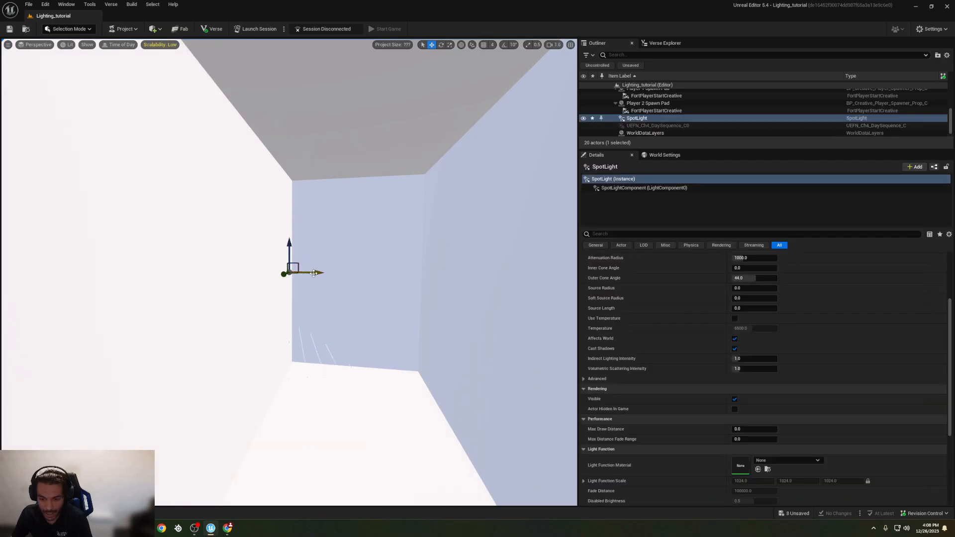
drag(340, 276, 330, 160)
mouse_move(330, 160)
right_down()
mouse_move(330, 224)
mouse_move(301, 213)
mouse_move(343, 160)
mouse_move(330, 155)
right_up()
Step: Reduce the spot light's attenuation radius to about 190
key(e)
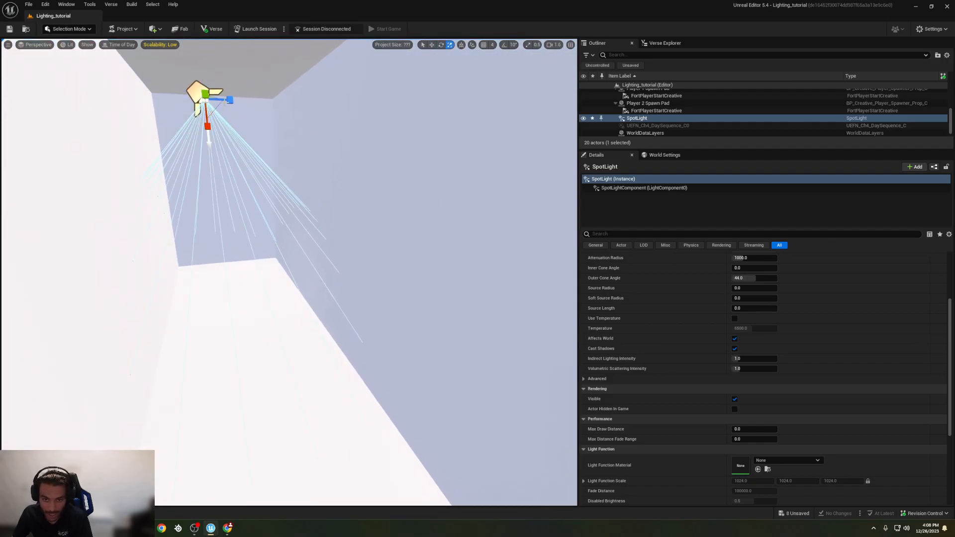
drag(753, 257, 741, 257)
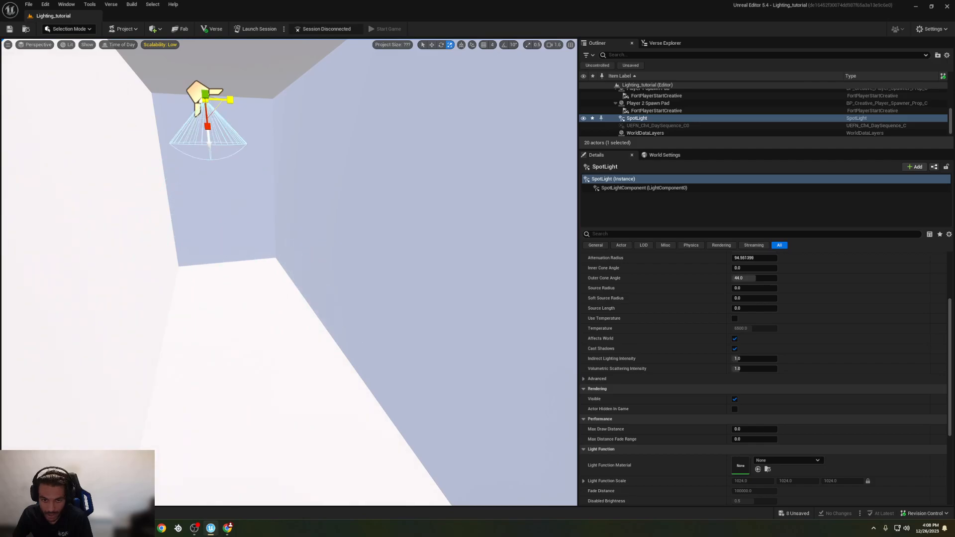
right_drag(231, 107, 227, 119)
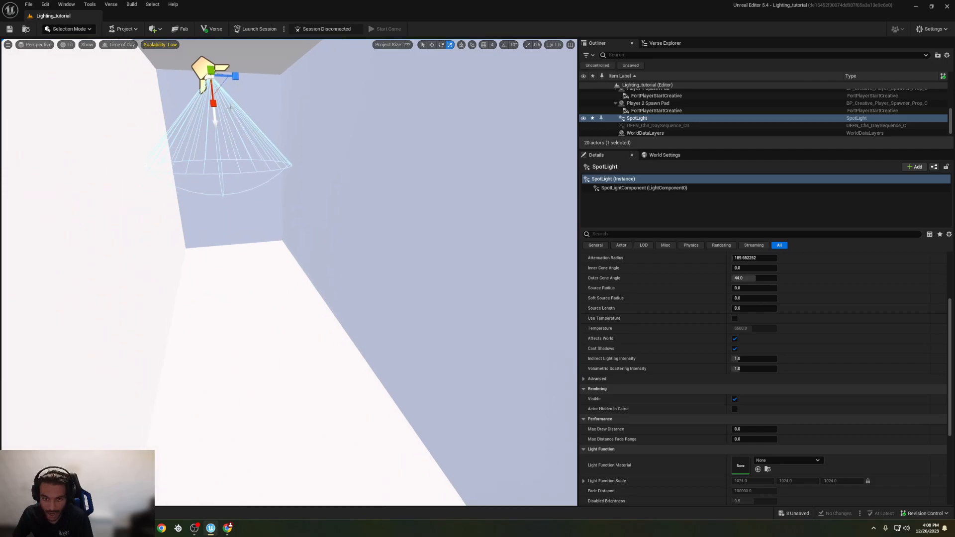
Step: Rotate the spot light to shine up at the ceiling and lower it within the room
scroll(217, 97, down, 2)
key(e)
drag(249, 144, 249, 179)
right_drag(250, 143, 257, 155)
key(r)
drag(255, 138, 255, 183)
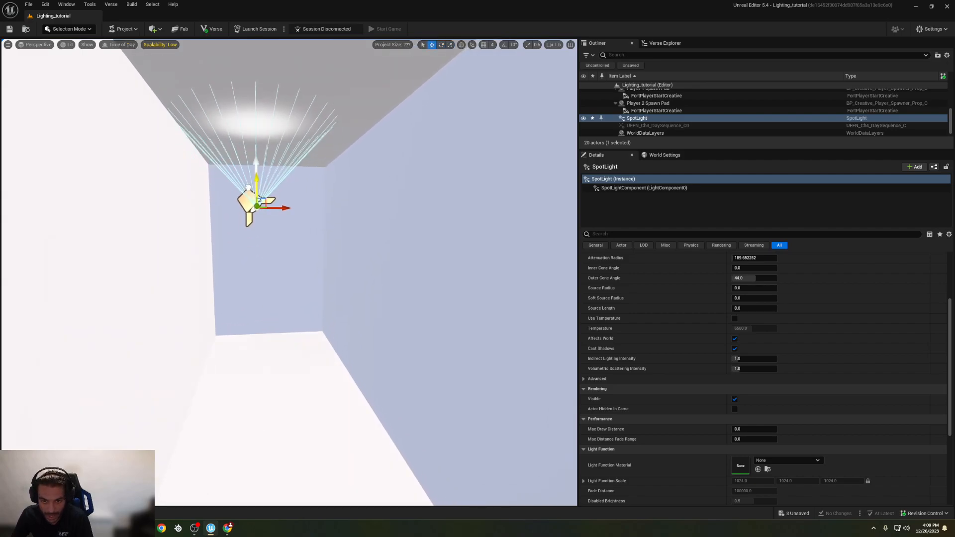
Step: Set the spot light's attenuation radius to about 4139, inner cone angle to about 41.4 and outer cone angle to 80, and increase its source radius
mouse_move(741, 259)
mouse_down()
mouse_move(776, 259)
mouse_move(745, 268)
mouse_move(776, 267)
mouse_move(741, 268)
mouse_up()
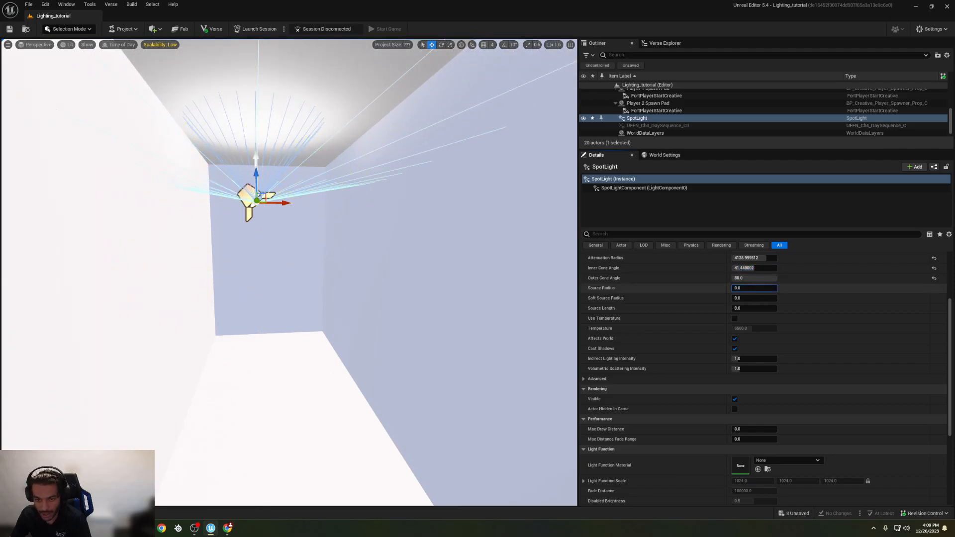
scroll(715, 312, down, 5)
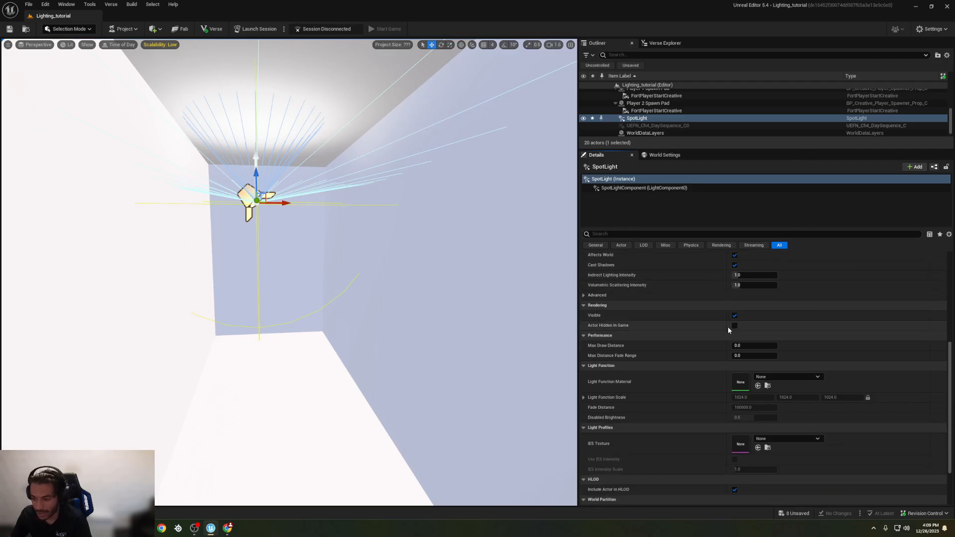
Step: Lower the spot light inside the room, farther away from the ceiling
right_drag(388, 344, 370, 294)
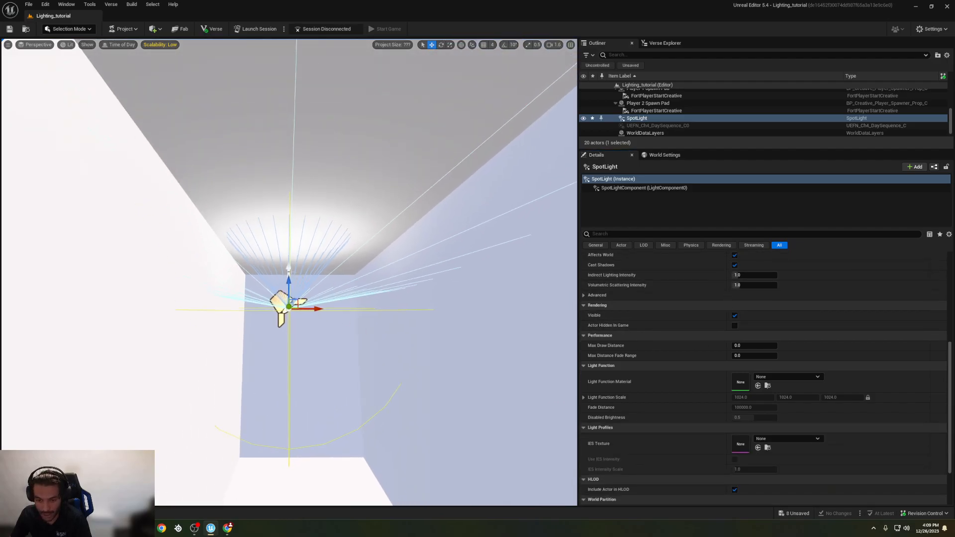
drag(288, 279, 287, 364)
right_drag(287, 364, 279, 337)
Step: Reduce the spot light's outer cone angle and delete the spot light from the room
scroll(721, 358, up, 3)
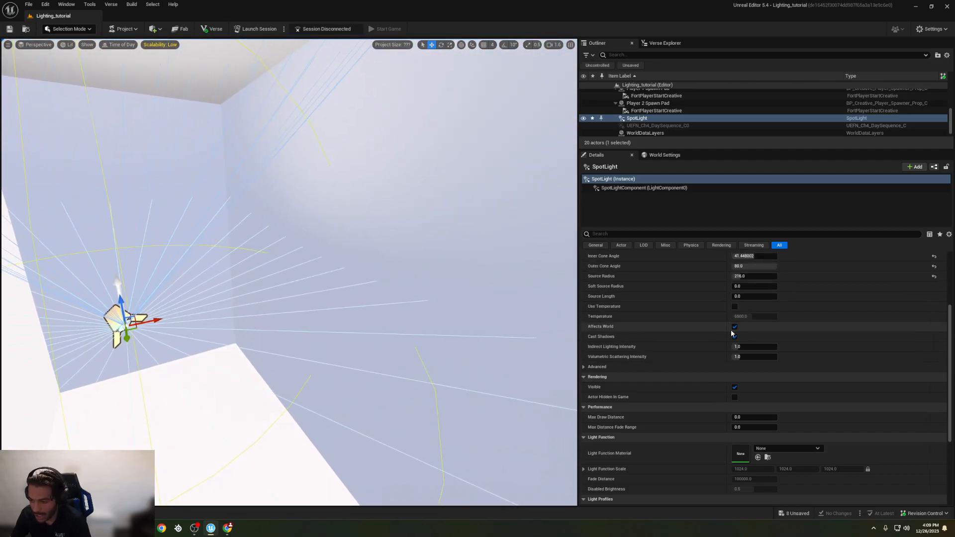
drag(754, 266, 723, 267)
right_drag(318, 278, 271, 285)
key(Delete)
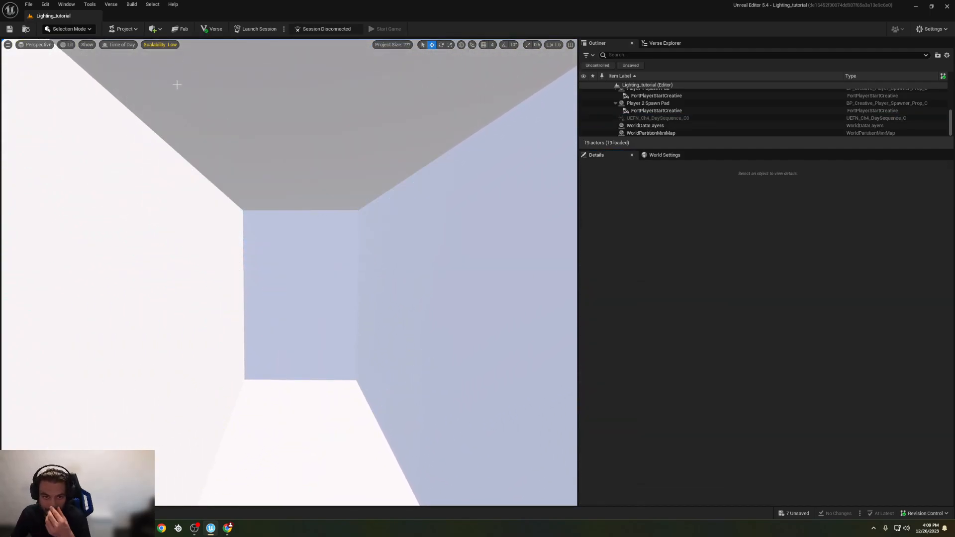
Step: Add a rect light inside the room, adjust its position and rotate it to shine up at the ceiling
click(161, 31)
mouse_move(168, 58)
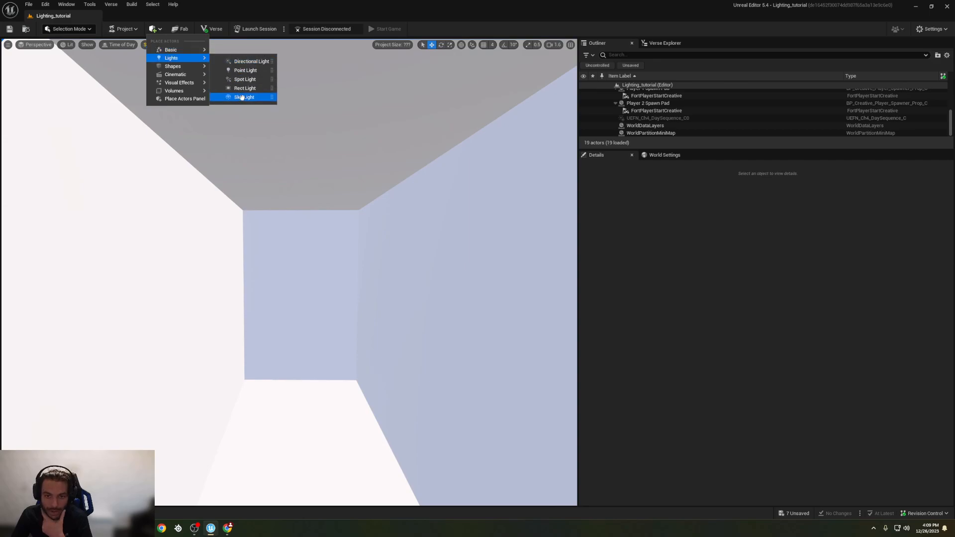
click(245, 89)
drag(288, 272, 284, 298)
right_drag(284, 298, 318, 305)
drag(255, 297, 259, 325)
Step: Set the rect light's color to orange-red and adjust its intensity
scroll(697, 348, up, 4)
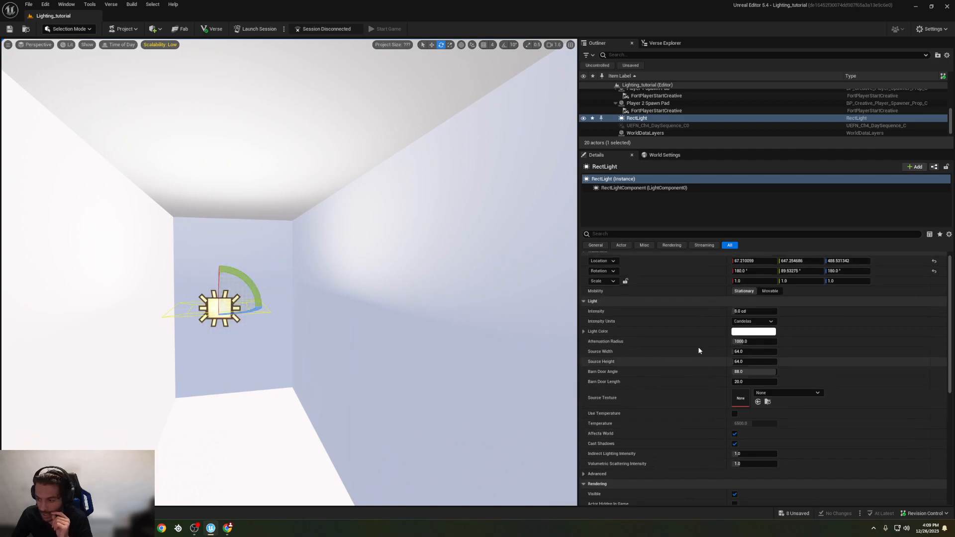
click(737, 331)
drag(823, 392, 824, 387)
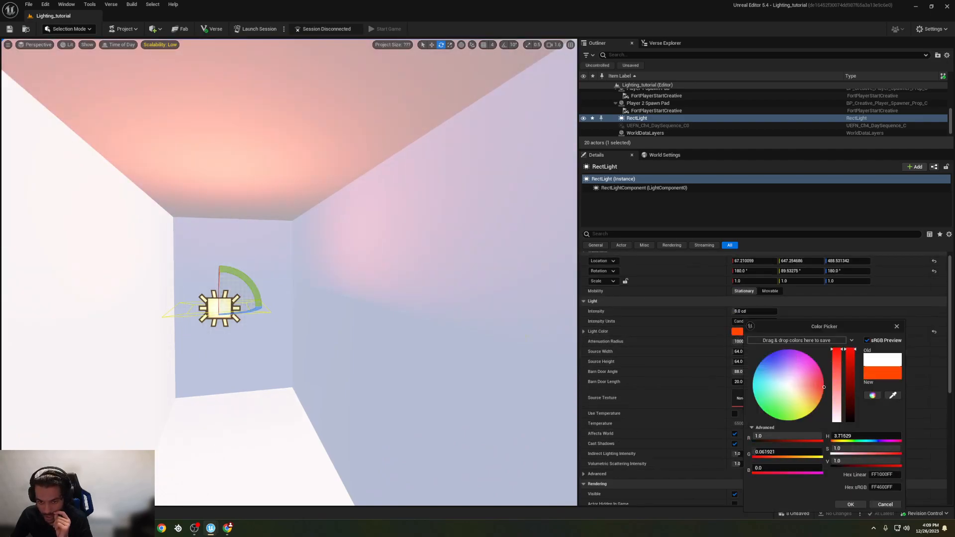
drag(741, 311, 775, 312)
Step: Delete the rect light from the room
click(245, 309)
click(224, 299)
right_drag(224, 300, 184, 311)
key(Delete)
Step: Add a directional light outside the room and move it up and away from the cubes
right_drag(249, 315, 94, 343)
key(a)
right_drag(168, 80, 178, 84)
click(158, 32)
mouse_move(172, 59)
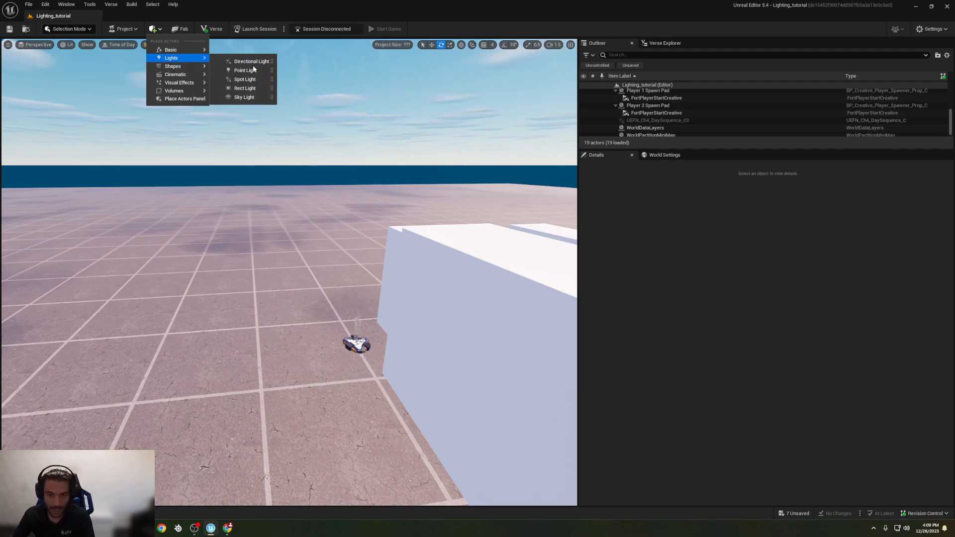
click(252, 61)
right_drag(252, 61, 250, 251)
key(r)
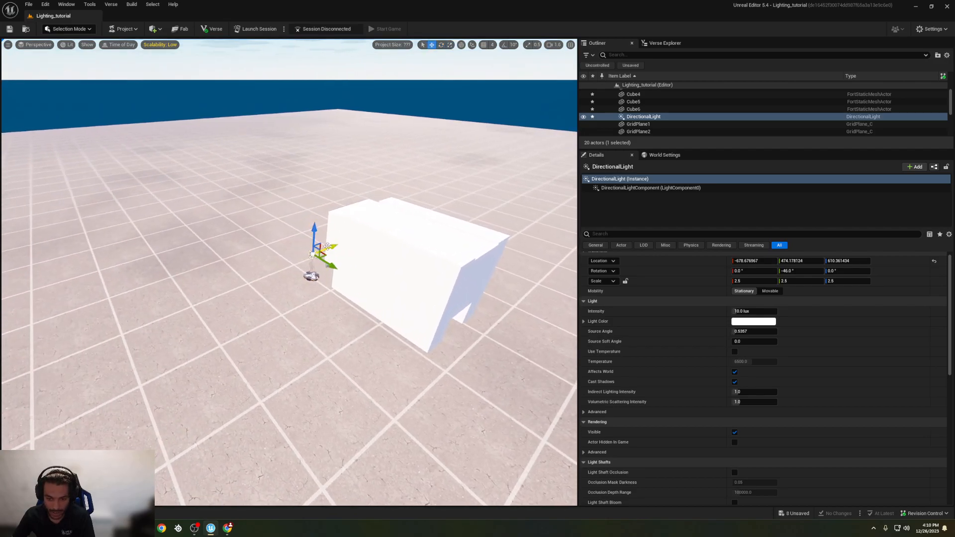
right_drag(132, 109, 115, 90)
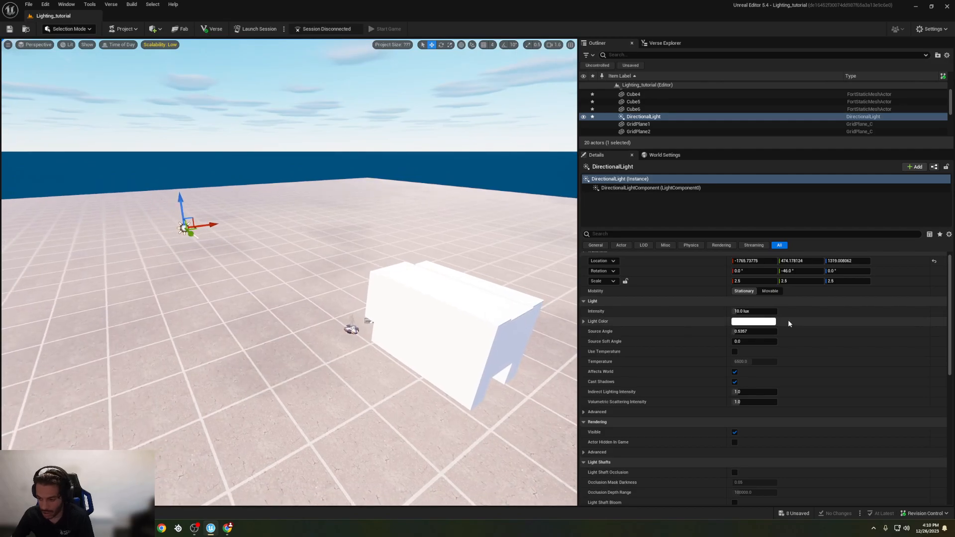
Step: Set the directional light's color to red
click(748, 326)
drag(821, 386, 846, 388)
right_drag(452, 349, 428, 398)
click(452, 350)
key(s)
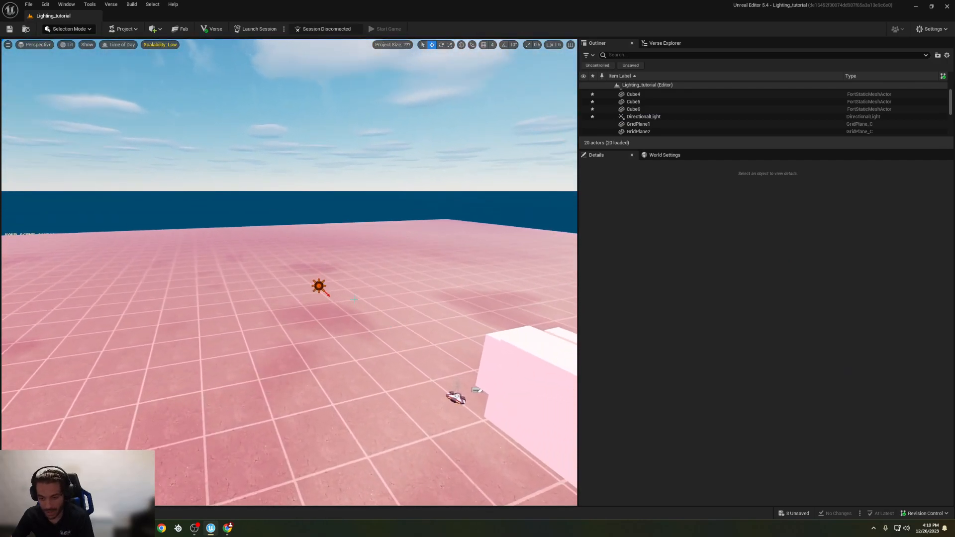
Step: Rotate the directional light's pitch up above the horizon and back down toward the ground
click(323, 285)
key(s)
right_drag(323, 285, 275, 272)
key(a)
scroll(374, 318, up, 3)
key(s)
key(s)
key(w)
key(e)
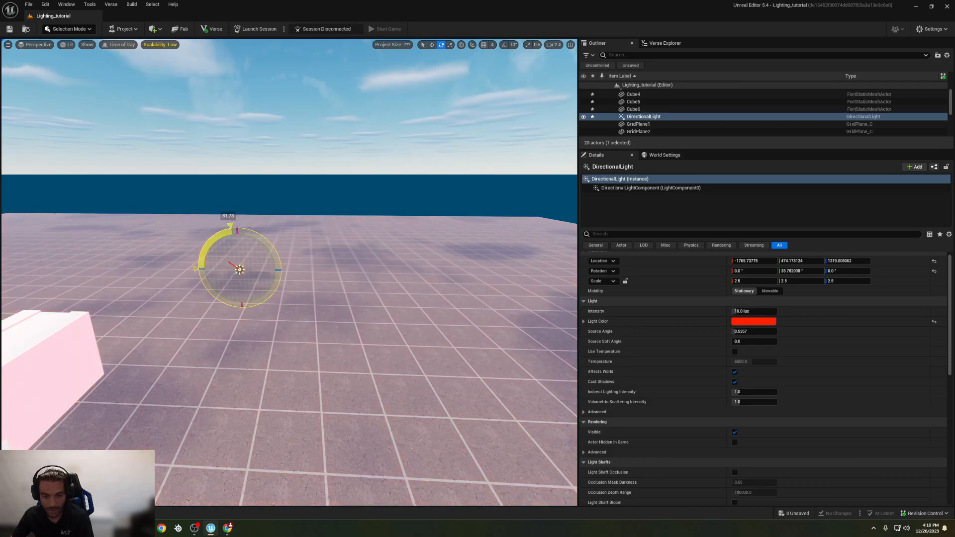
drag(205, 242, 201, 262)
Step: Move the directional light far away from the room across the grid floor
key(s)
right_drag(291, 254, 296, 225)
scroll(290, 253, up, 4)
key(r)
key(w)
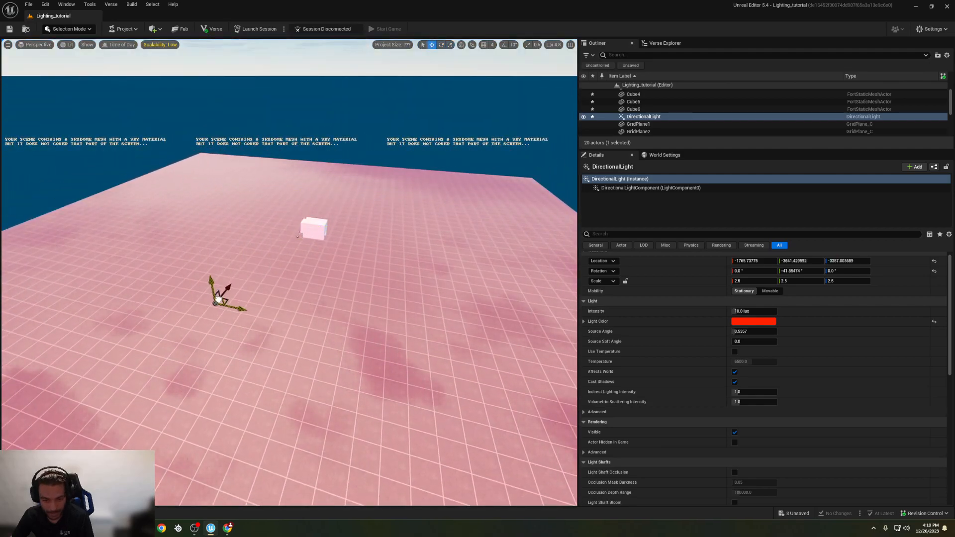
drag(190, 252, 180, 202)
Step: Rotate the directional light upward to a pitch of about 50 degrees
right_drag(267, 240, 223, 230)
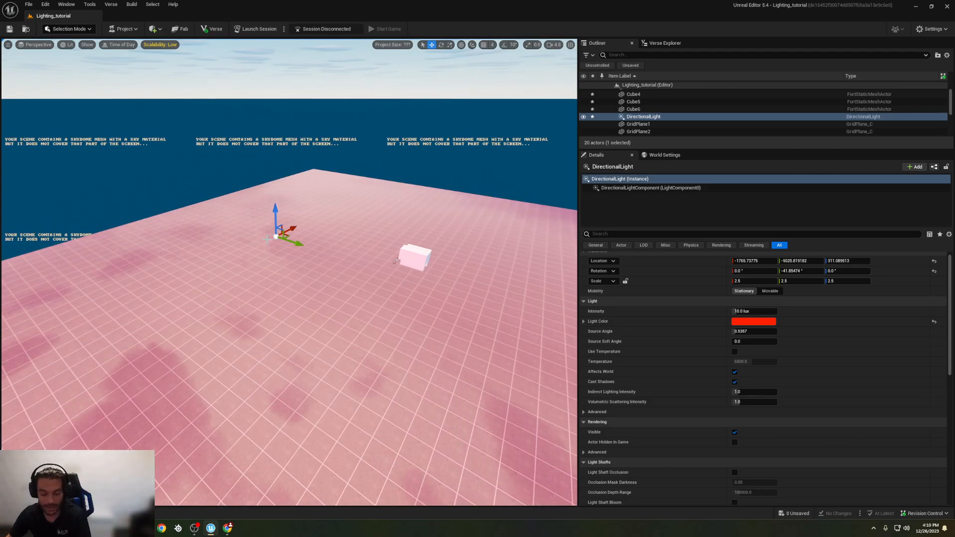
key(e)
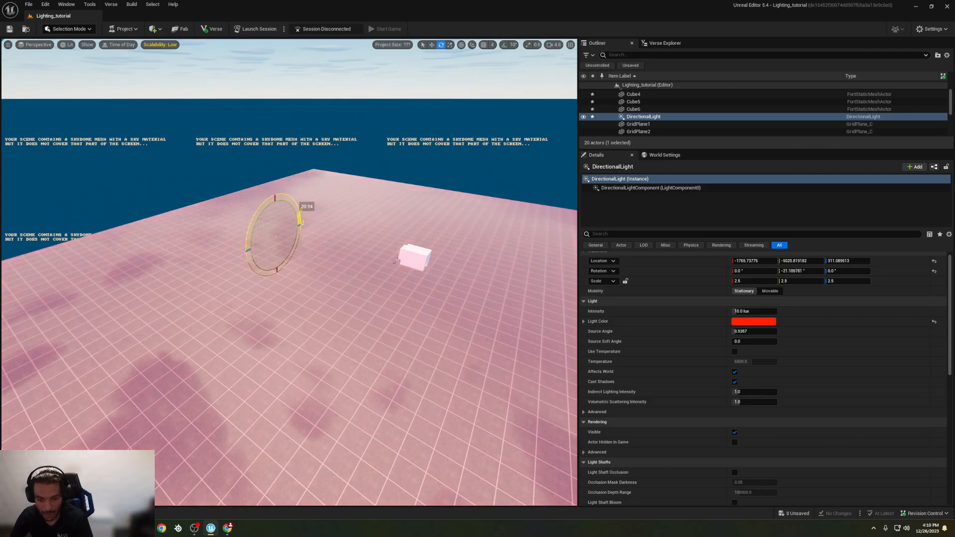
drag(301, 211, 295, 195)
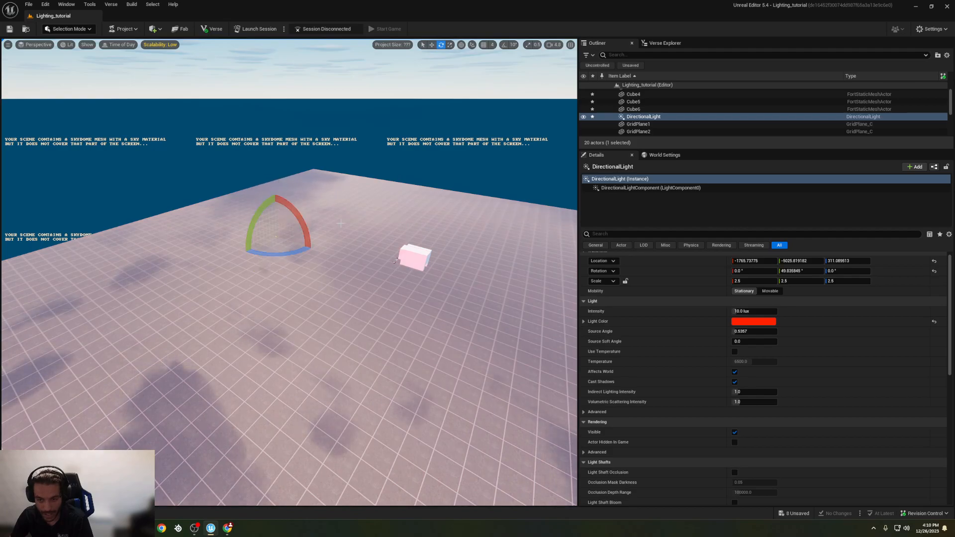
Step: Raise one cube of the room high into the air and shift it sideways
click(418, 253)
key(r)
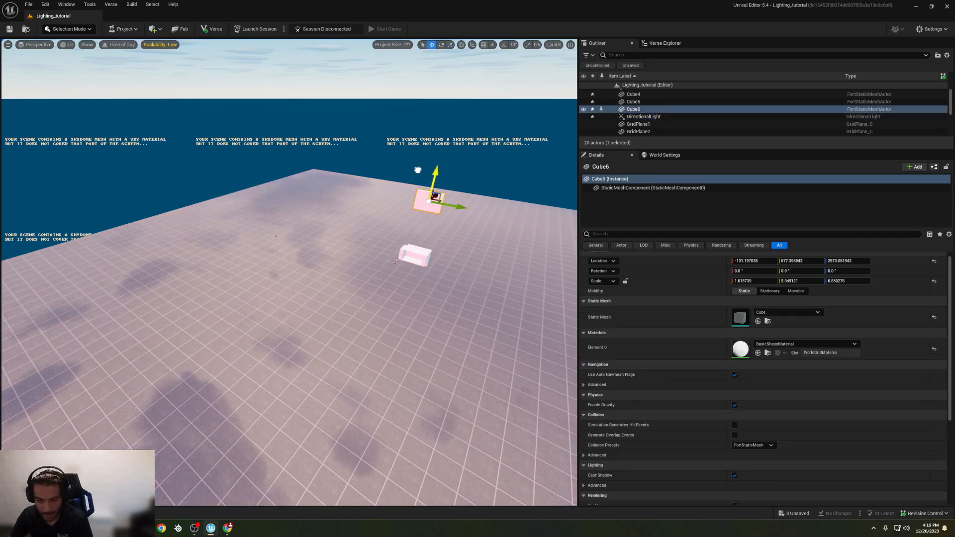
drag(418, 174, 433, 88)
drag(479, 122, 392, 114)
Step: Rotate the directional light down to a pitch of about -58 degrees and shift it along the floor
right_drag(302, 239, 299, 221)
key(w)
click(301, 240)
key(w)
key(e)
drag(274, 253, 269, 267)
drag(326, 272, 288, 314)
Step: Set the directional light's color to blue
mouse_move(745, 311)
mouse_down()
mouse_move(768, 311)
mouse_move(745, 311)
mouse_up()
click(760, 324)
click(781, 356)
click(447, 264)
right_drag(448, 264, 423, 260)
key(w)
Step: Delete the directional light from the level
click(193, 278)
right_drag(193, 278, 261, 252)
key(s)
key(a)
key(w)
key(r)
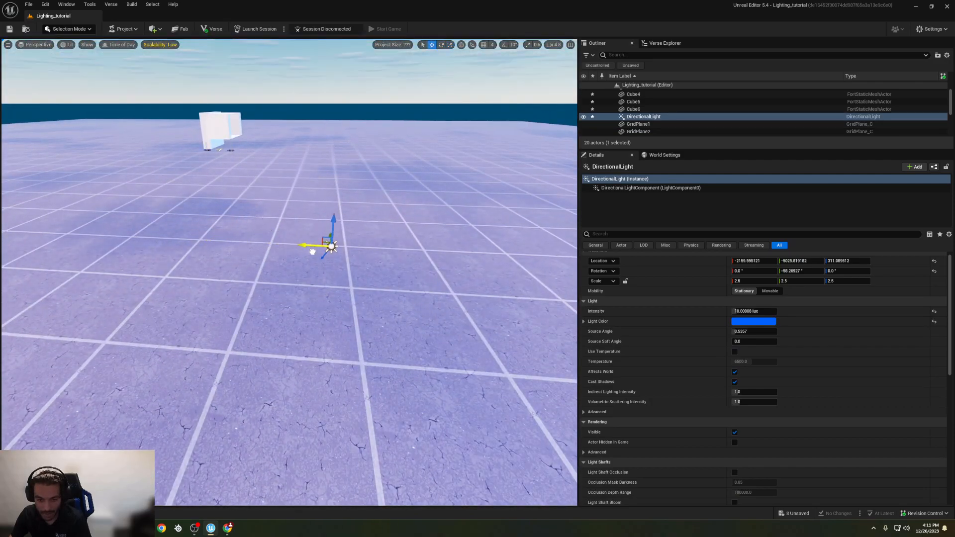
key(Delete)
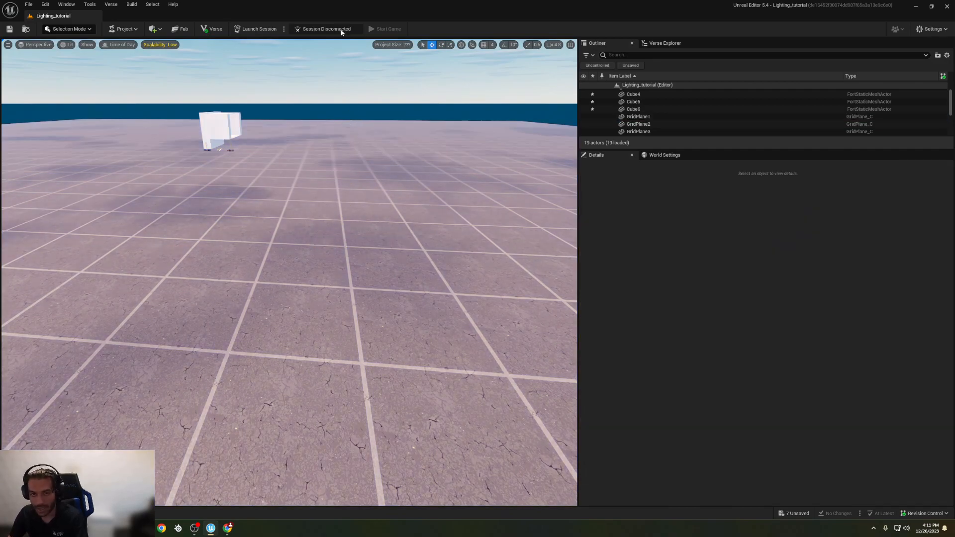
Step: Add a sky light to the level and raise it high above the grid floor
click(158, 29)
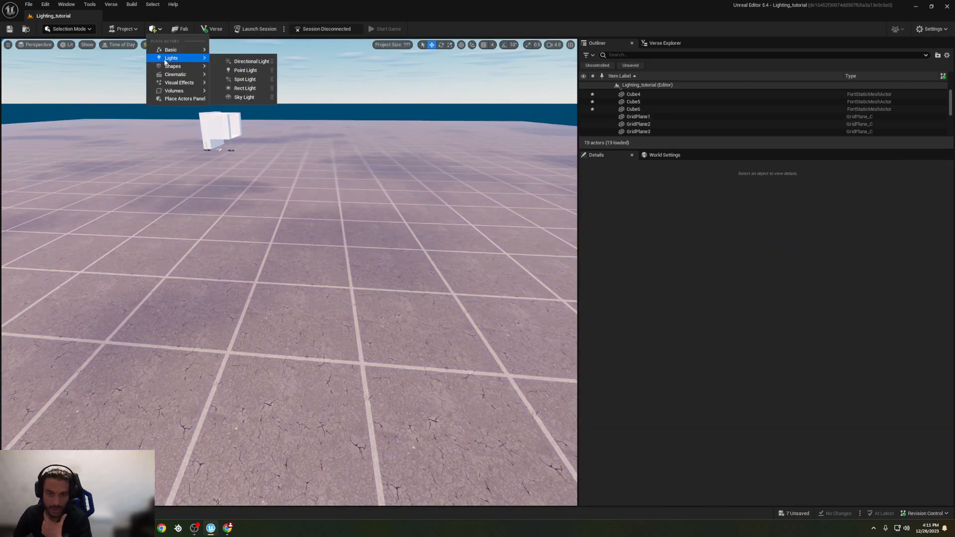
mouse_move(179, 67)
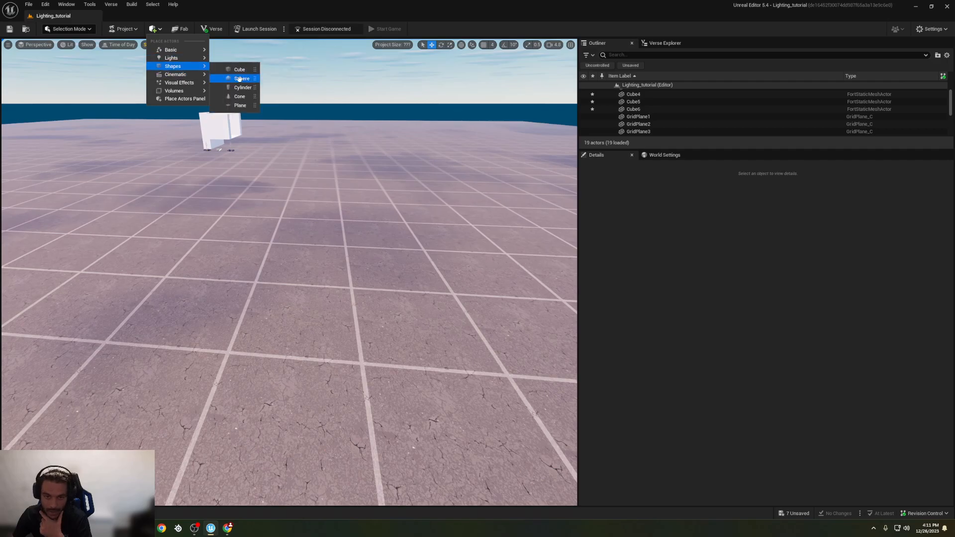
mouse_move(209, 58)
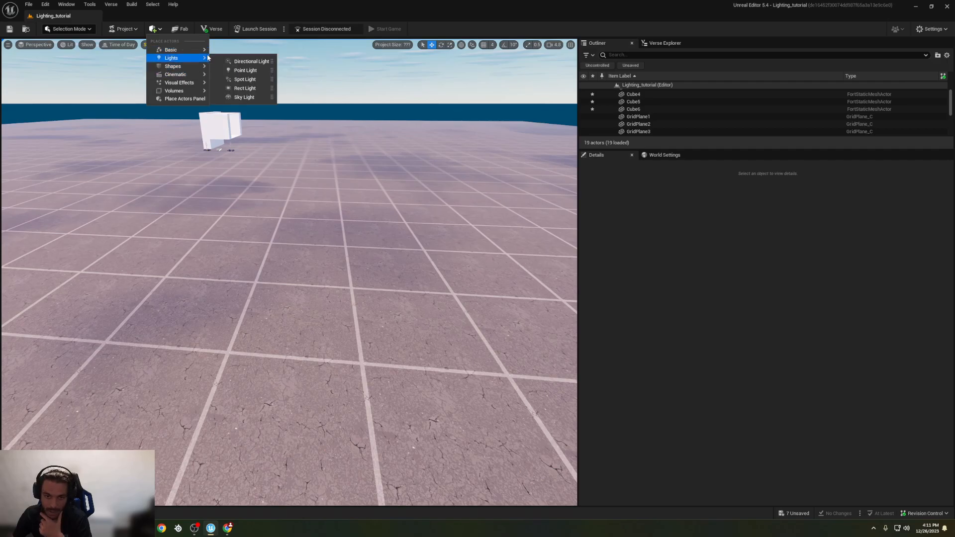
click(238, 97)
right_drag(240, 134, 238, 157)
key(w)
key(s)
drag(293, 268, 295, 92)
right_drag(295, 92, 315, 177)
key(w)
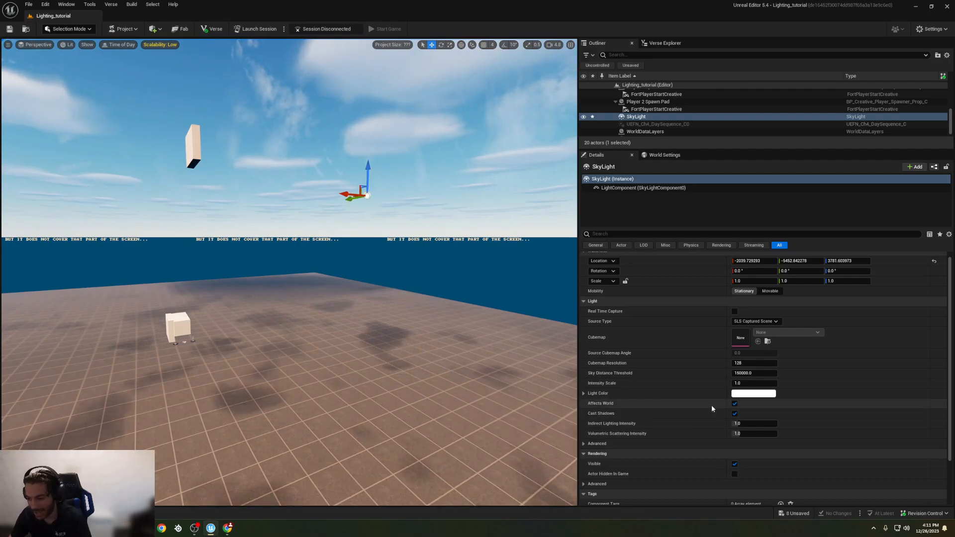
Step: Set the sky light's color to a saturated pinkish red
click(748, 394)
drag(793, 384, 829, 381)
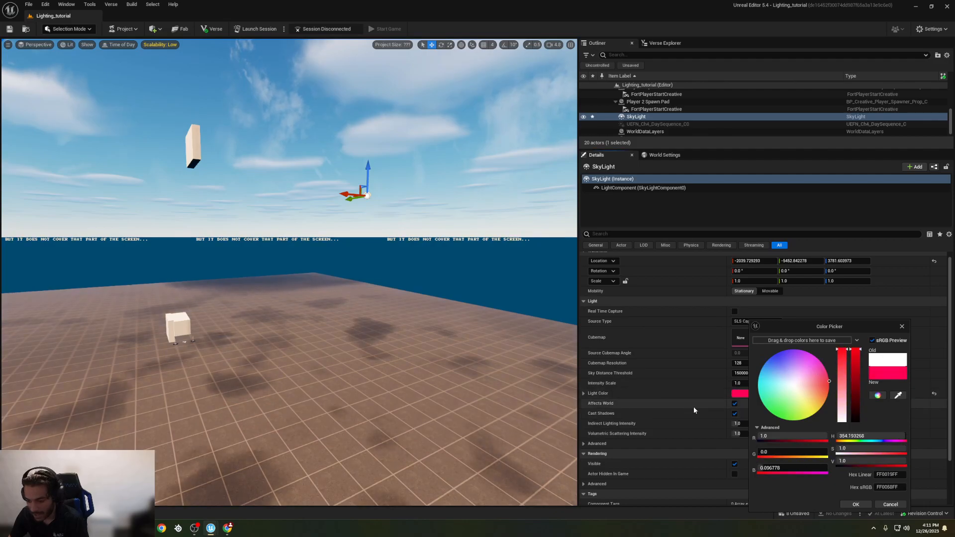
click(856, 505)
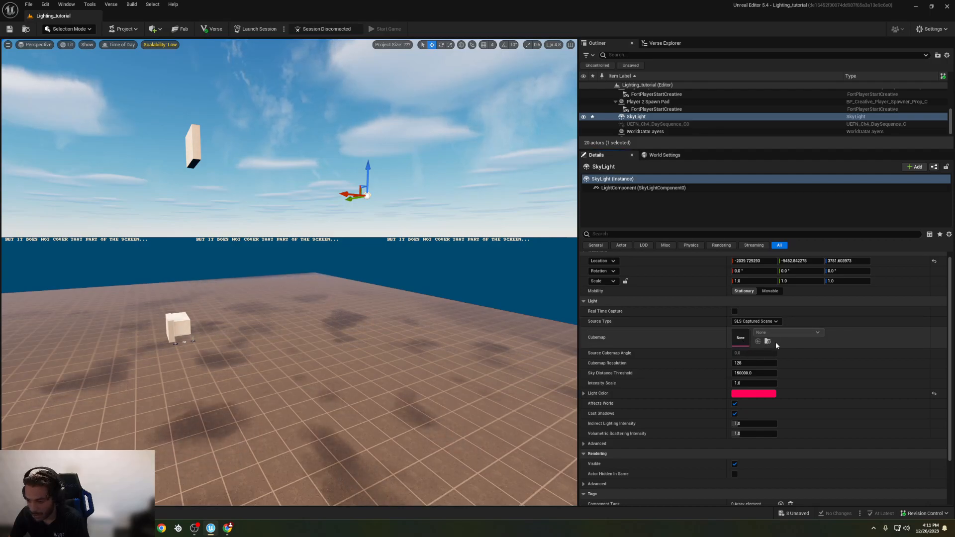
click(769, 342)
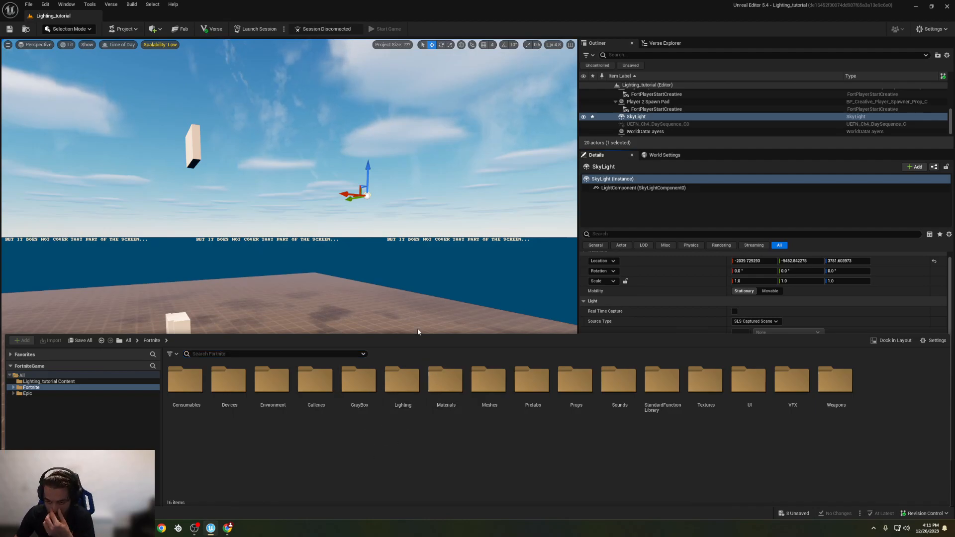
click(569, 300)
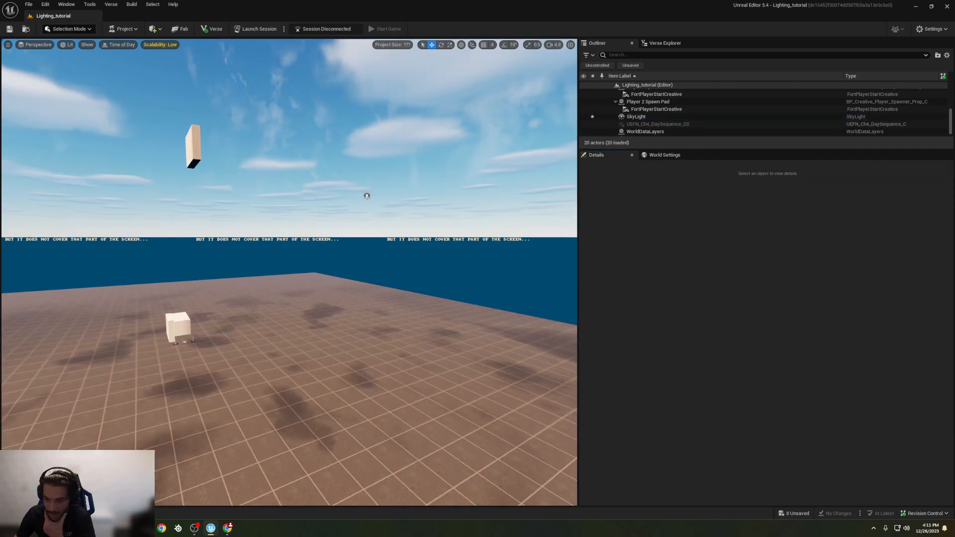
key(ctrl+z)
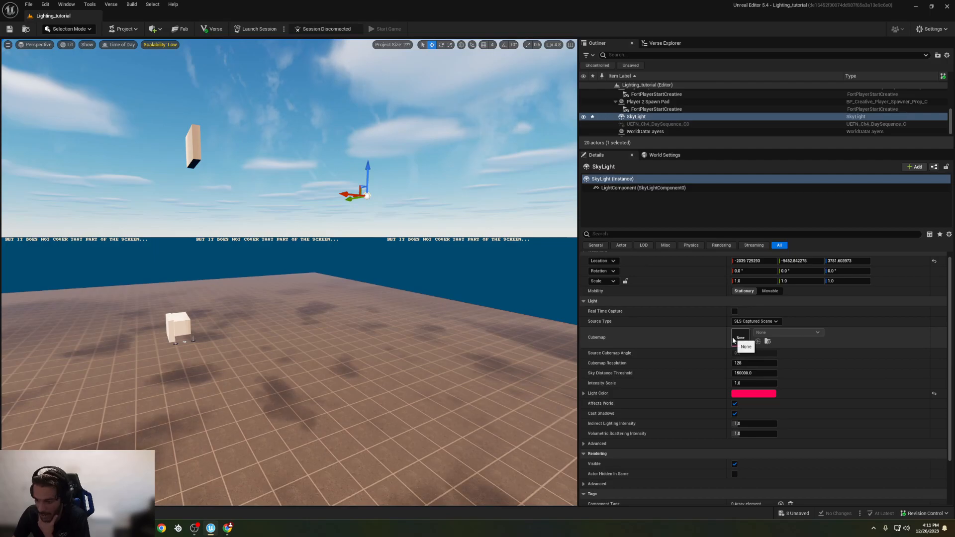
Step: Try the SLS Specified Cubemap source type on the sky light and restore SLS Captured Scene
scroll(728, 338, down, 2)
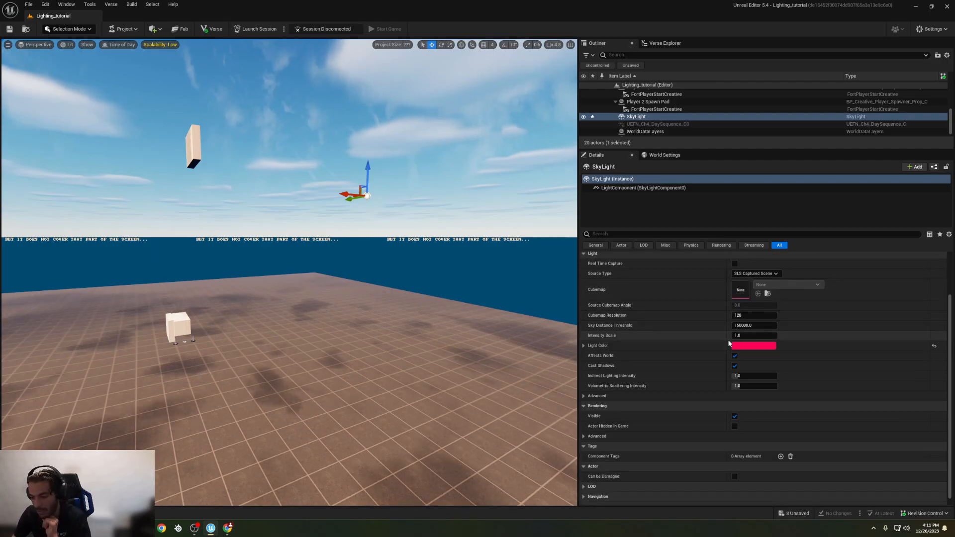
scroll(750, 307, up, 1)
click(757, 297)
click(763, 307)
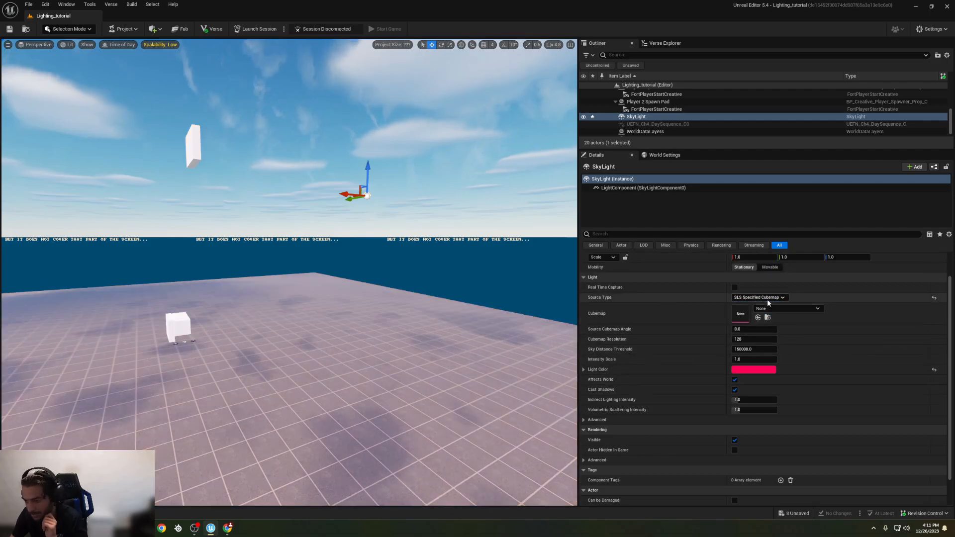
click(766, 298)
click(756, 306)
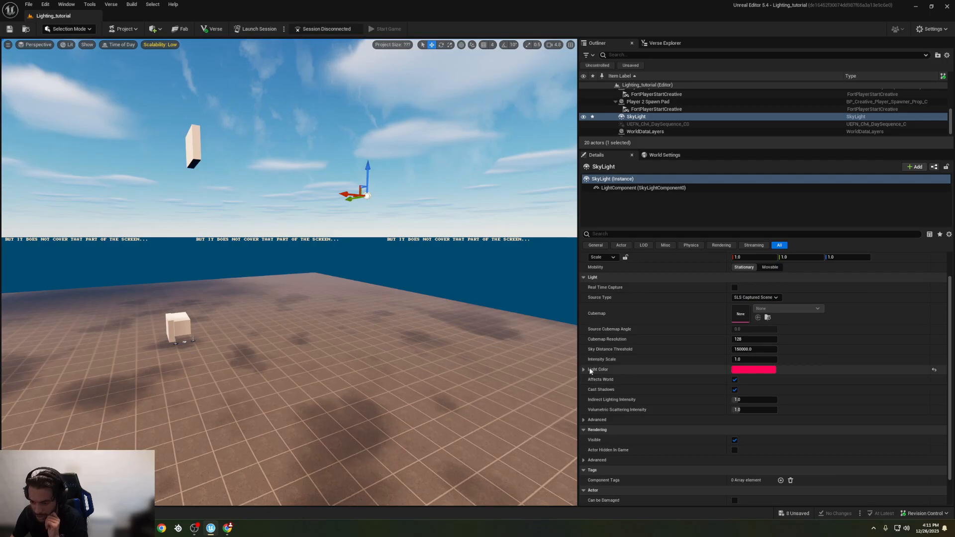
Step: Set the green component of the sky light's color to 235
click(583, 370)
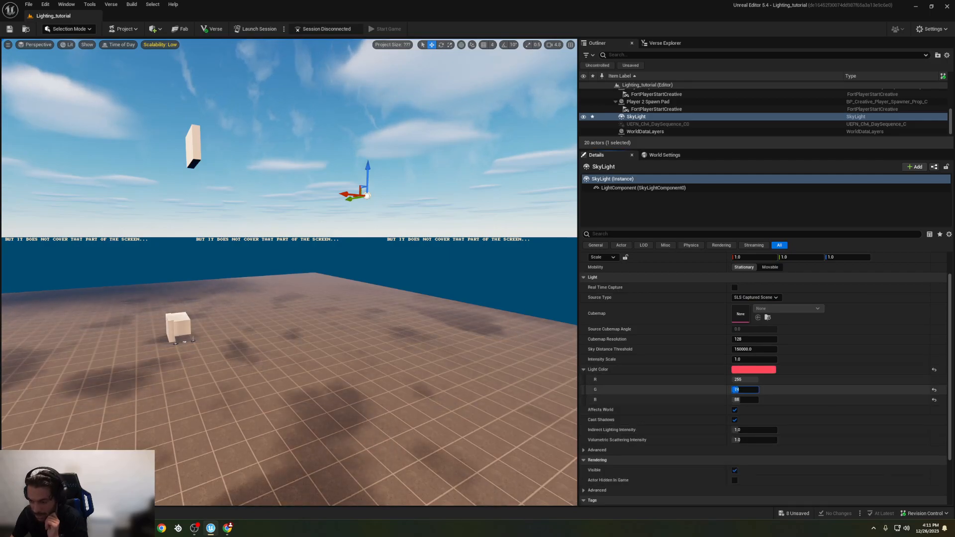
text(235)
key(Return)
right_drag(393, 147, 368, 186)
click(405, 170)
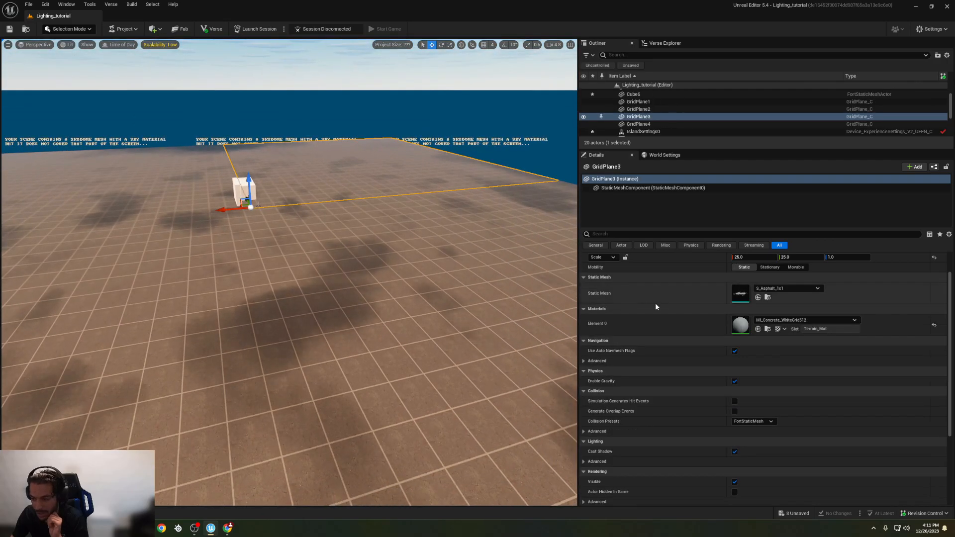
right_drag(524, 173, 494, 179)
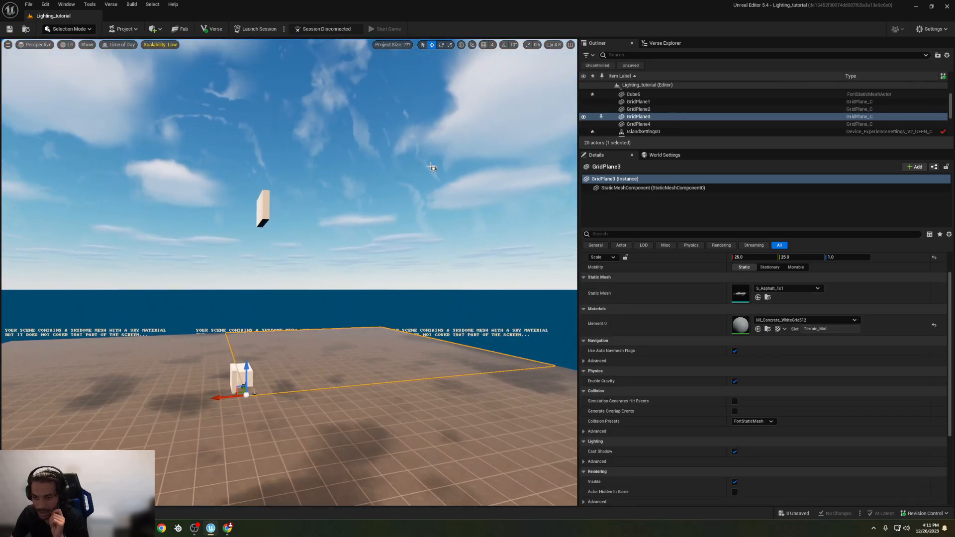
Step: Delete the sky light and the cube floating high above the grid floor
click(431, 169)
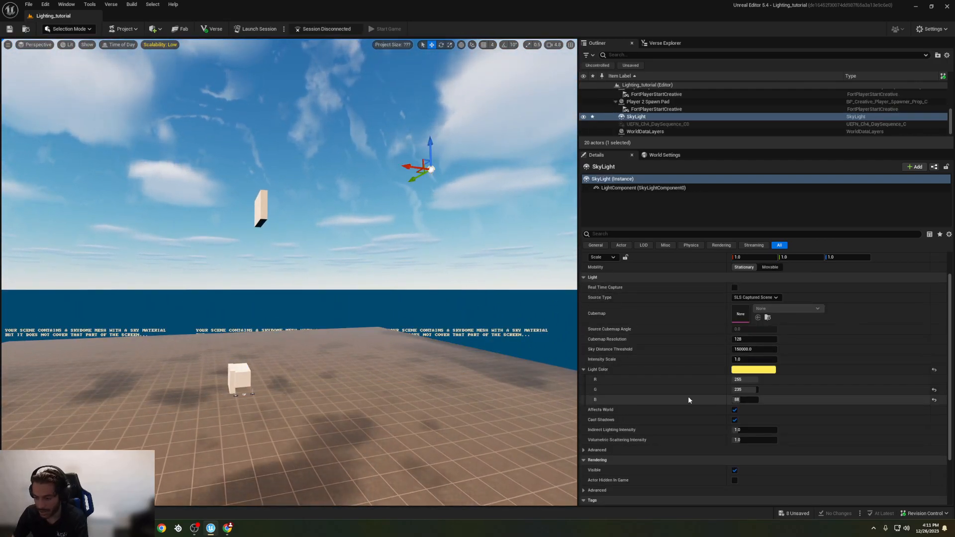
key(Delete)
right_drag(432, 168, 276, 203)
click(277, 180)
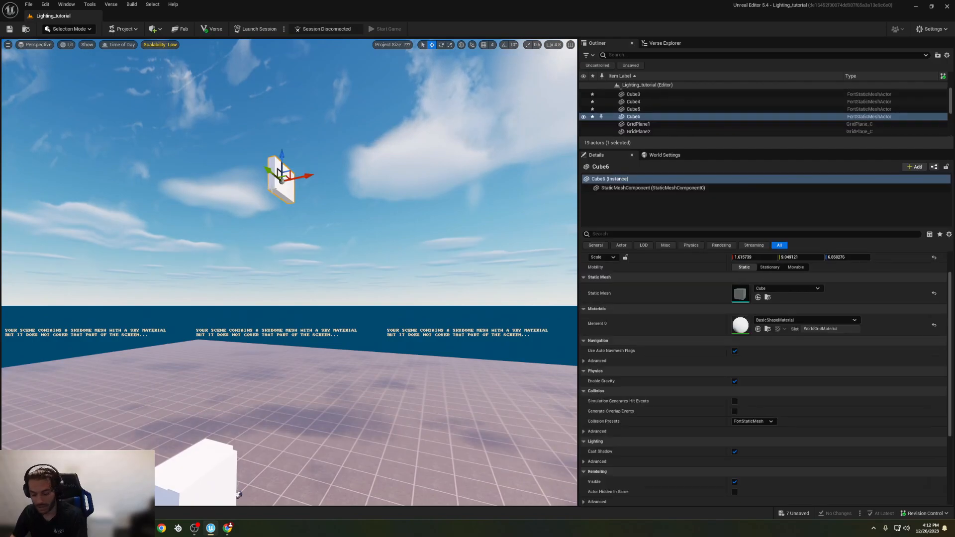
key(Delete)
Step: Delete all the remaining cubes of the test room, leaving the grid floor empty
right_drag(240, 416, 241, 407)
click(241, 406)
key(Delete)
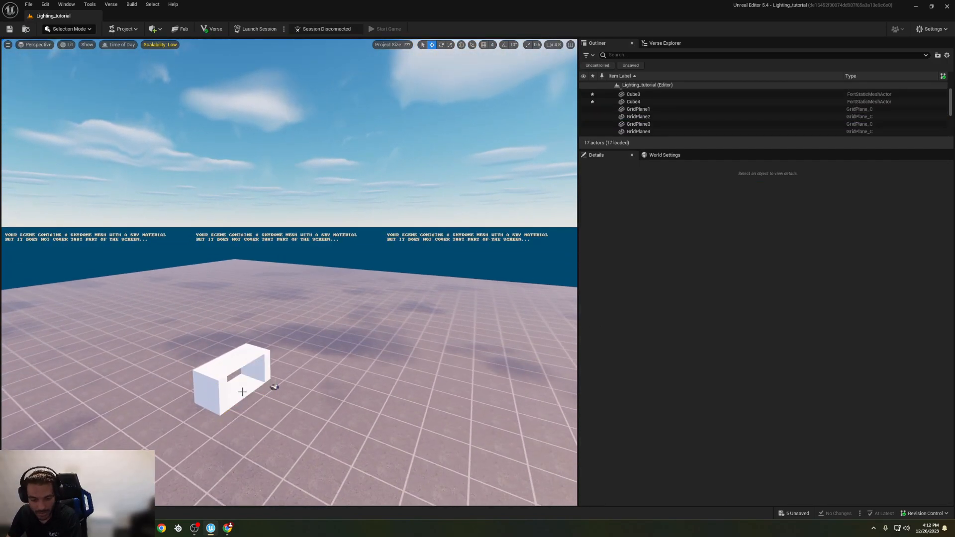
click(240, 386)
key(Delete)
click(259, 370)
key(Delete)
click(224, 386)
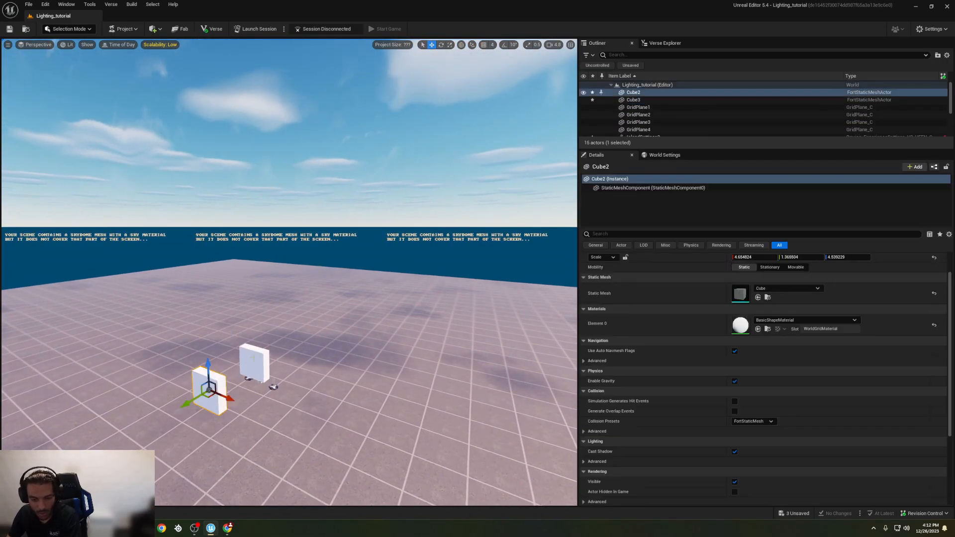
key(Delete)
click(257, 357)
key(Delete)
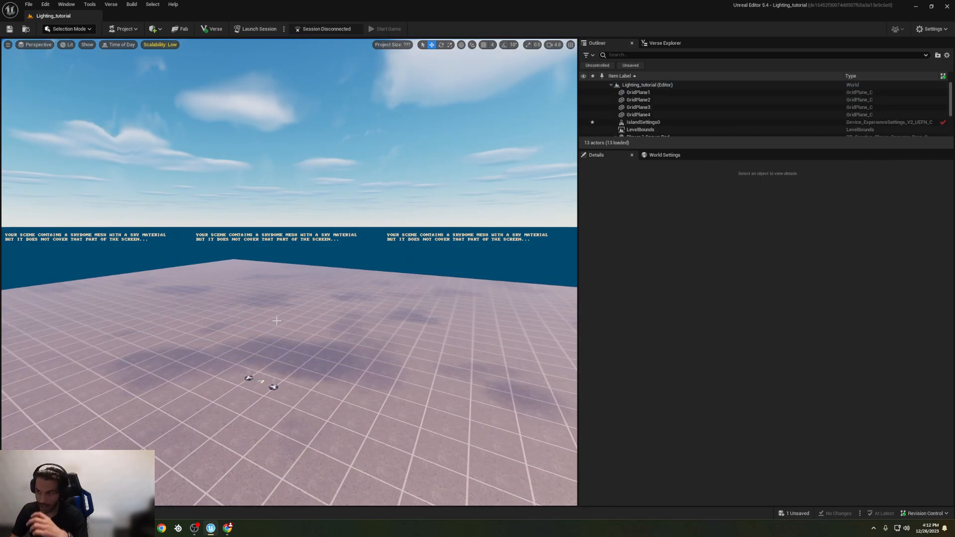
Step: In the island settings, set both the camera filter and the time of day to Default
mouse_move(172, 65)
mouse_down()
mouse_move(153, 66)
mouse_move(181, 65)
mouse_up()
key(Escape)
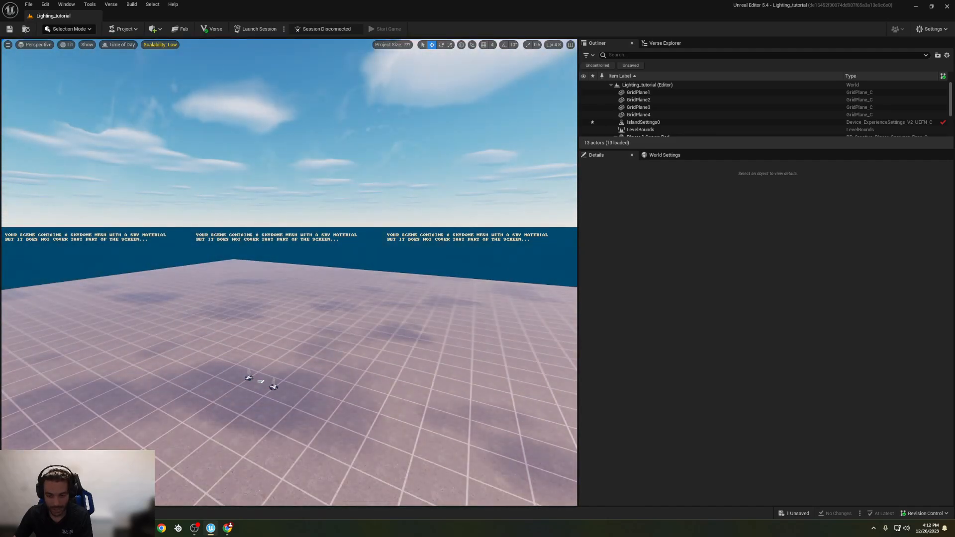
click(643, 123)
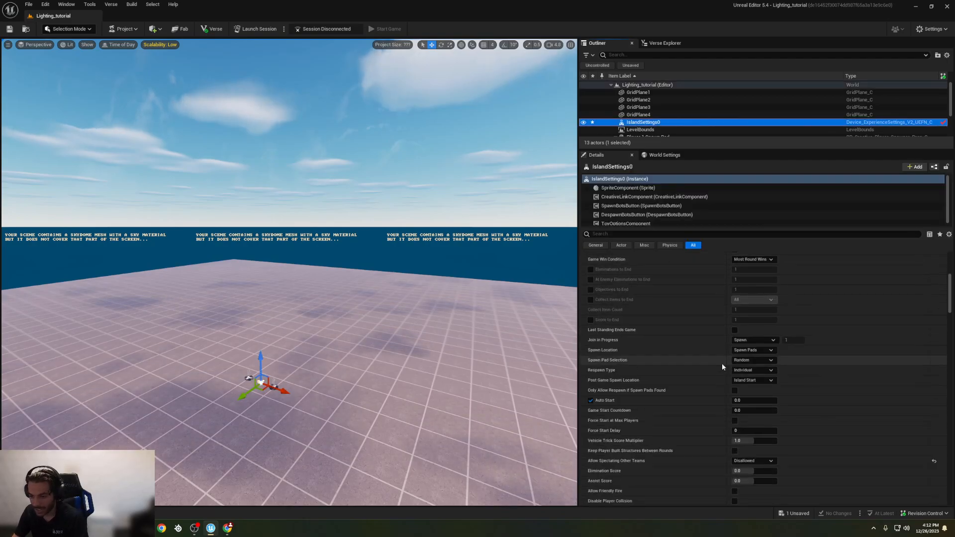
scroll(720, 363, down, 10)
scroll(721, 366, up, 5)
click(761, 302)
click(765, 311)
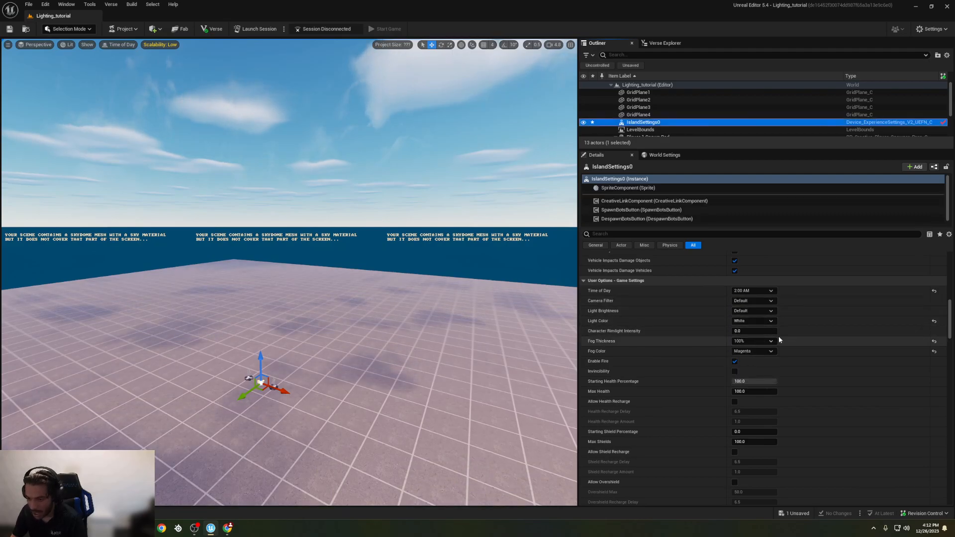
click(761, 291)
click(756, 307)
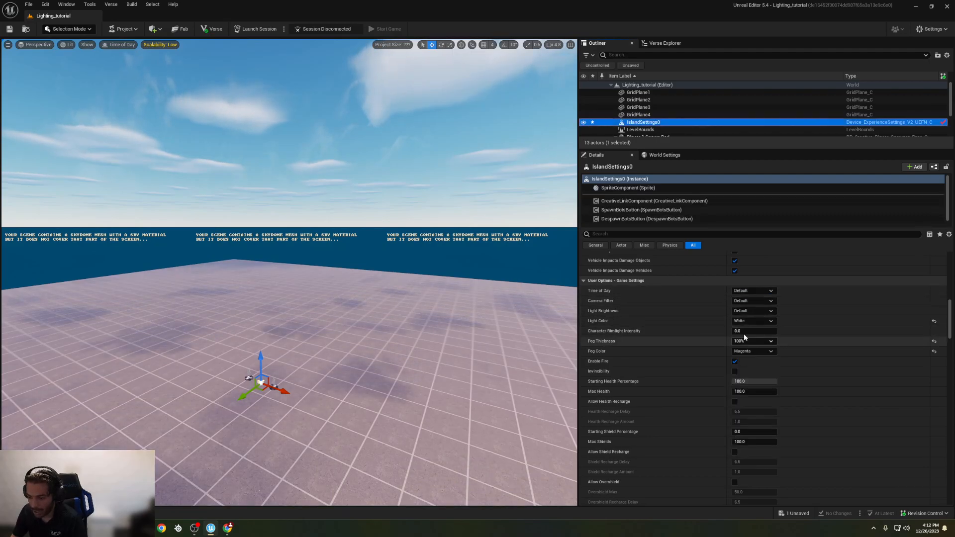
Step: Set the island's fog color to Default and its fog thickness to 0%
click(756, 352)
click(756, 377)
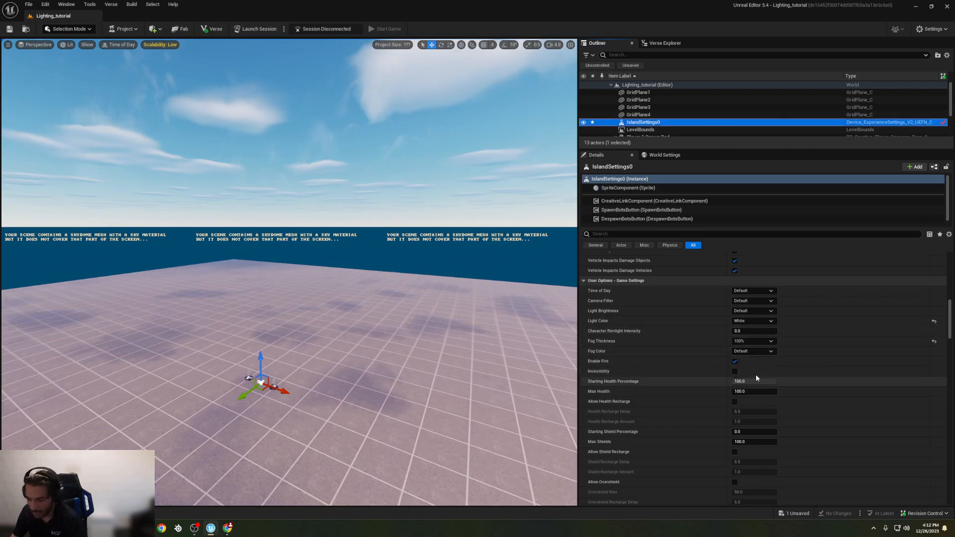
click(760, 341)
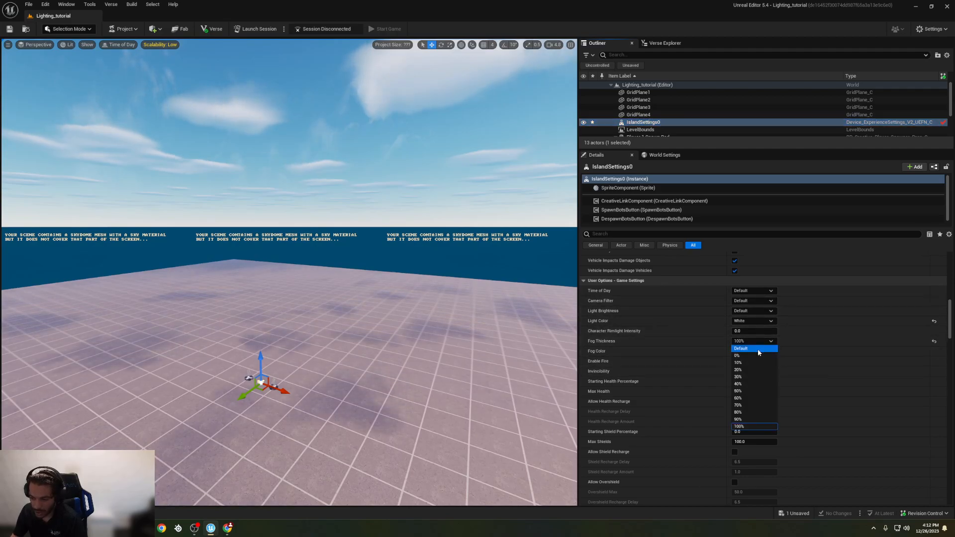
click(758, 356)
mouse_move(454, 330)
right_down()
mouse_move(472, 283)
mouse_move(468, 393)
mouse_move(542, 376)
mouse_move(557, 353)
mouse_move(465, 348)
mouse_move(460, 337)
right_up()
key(s)
Step: Search the Fortnite devices for "day" and place a Day Sequence device beside the player spawn pads
key(ctrl+space)
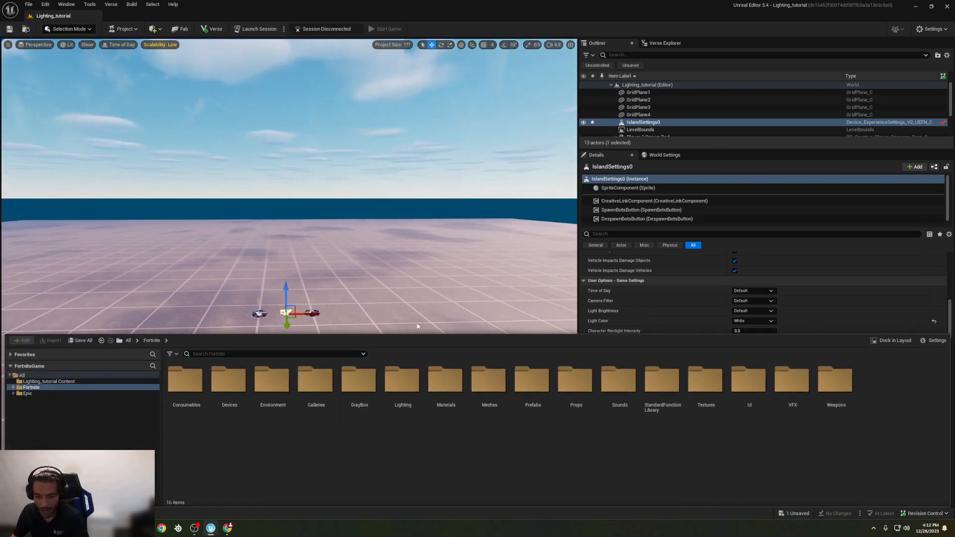
click(316, 232)
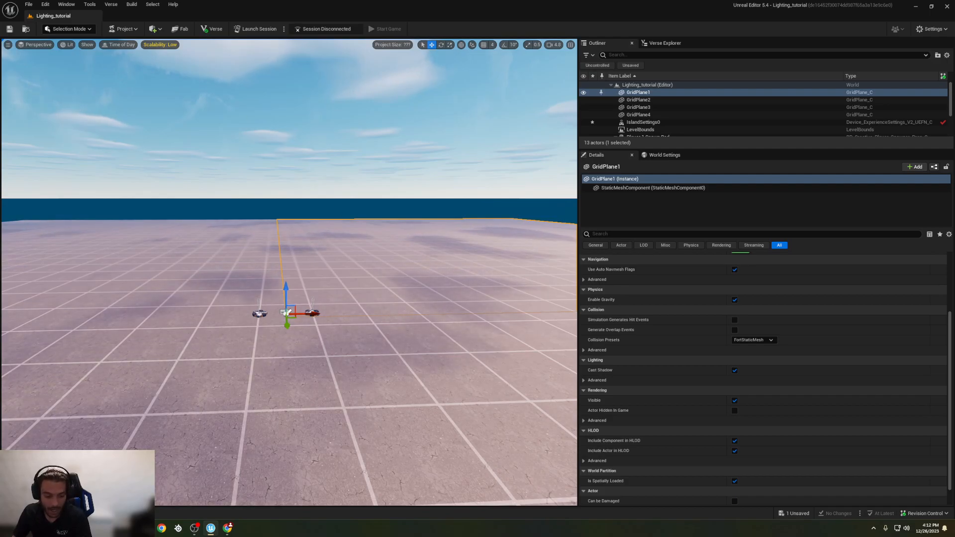
click(30, 513)
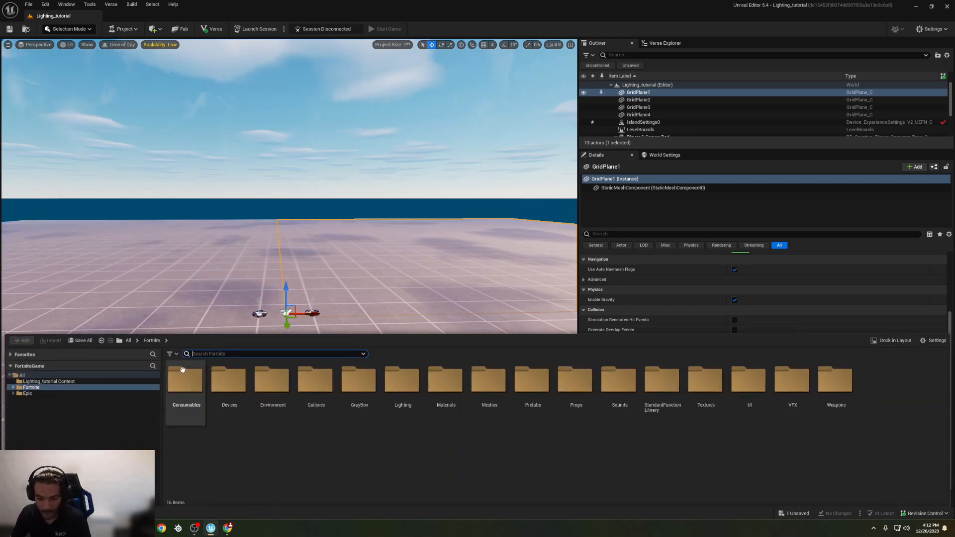
double_click(227, 393)
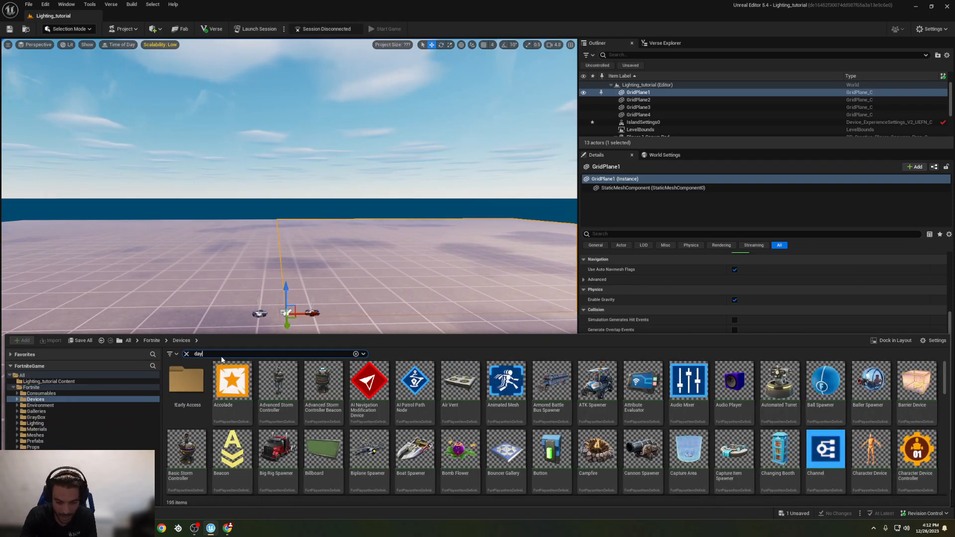
click(345, 452)
drag(188, 390, 287, 329)
right_drag(287, 329, 339, 354)
key(w)
key(a)
key(d)
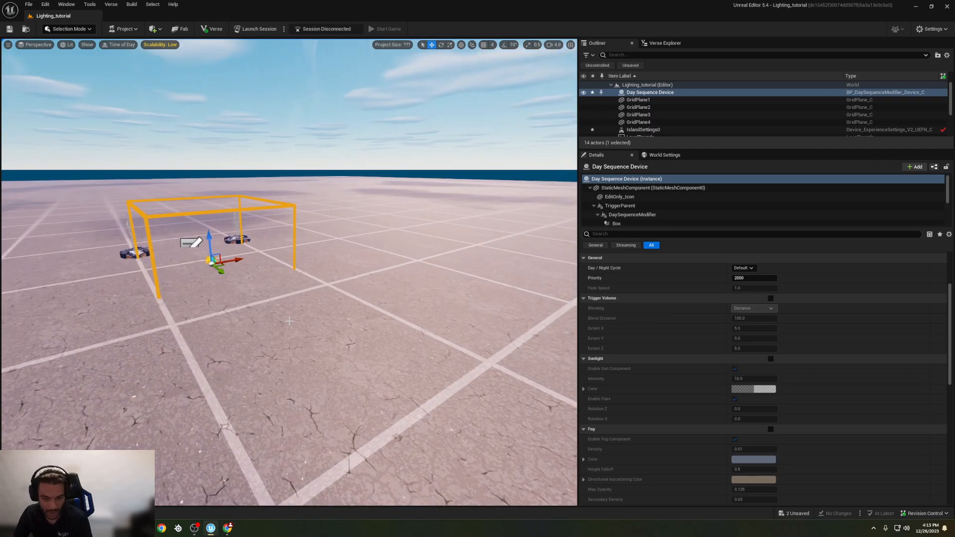
Step: Raise the Day Sequence device so its box volume stands above the grid floor
drag(211, 239, 194, 157)
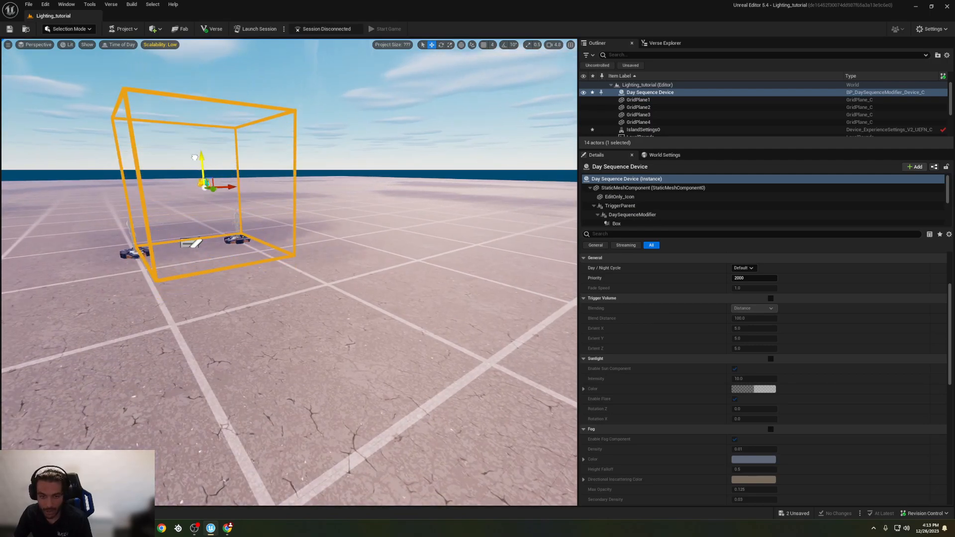
right_drag(209, 196, 275, 224)
key(d)
key(a)
key(e)
key(w)
key(s)
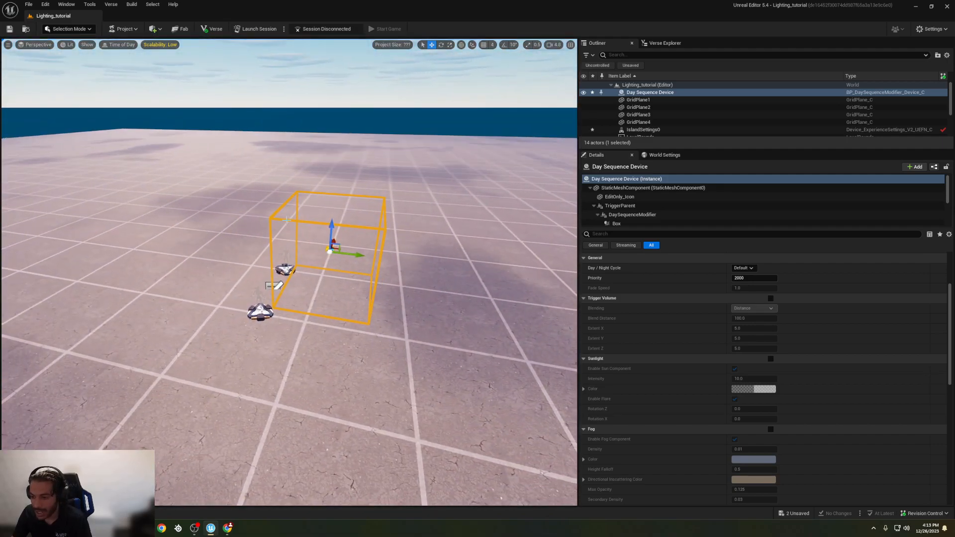
Step: Try the Random Start Time, Random Fixed Time and Start at Specified Time day/night cycles on the device and restore Default
click(743, 267)
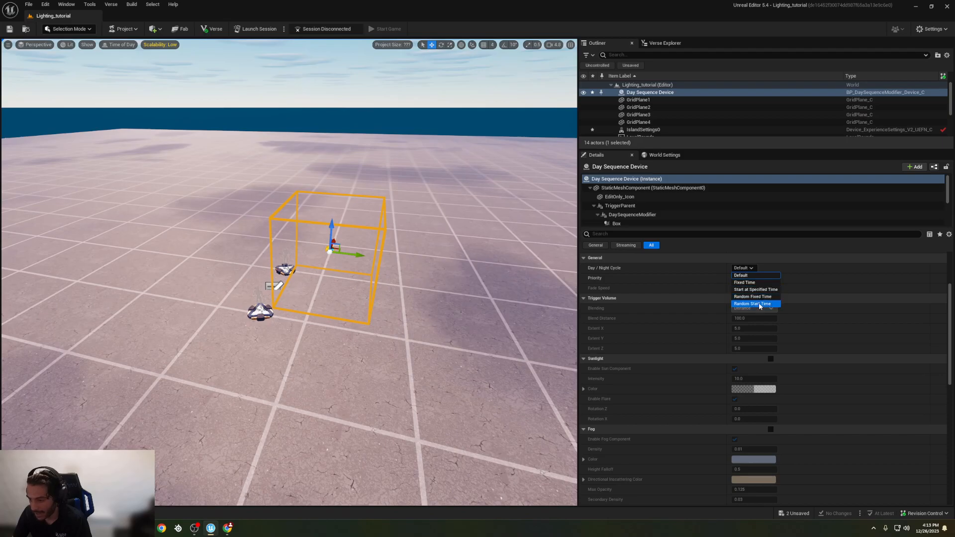
click(758, 304)
click(754, 267)
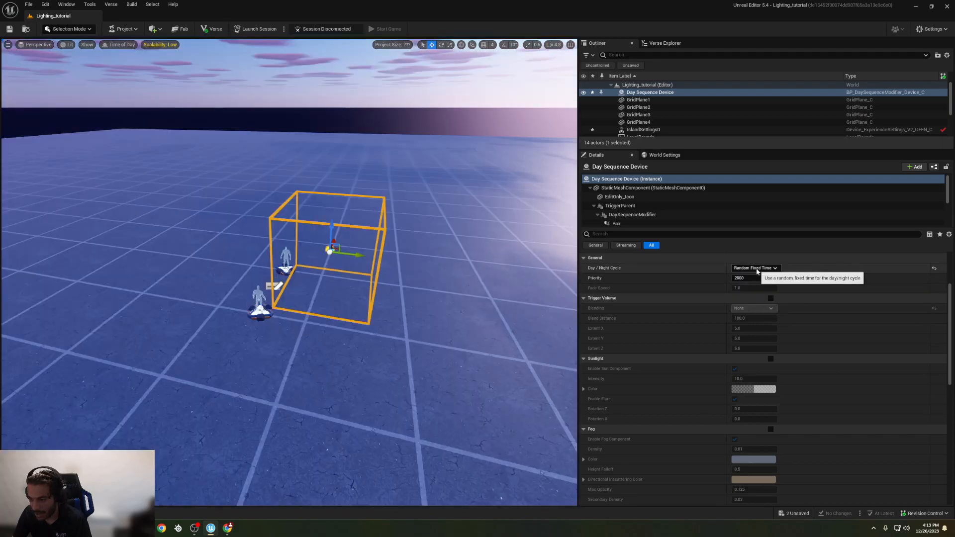
click(756, 269)
click(763, 289)
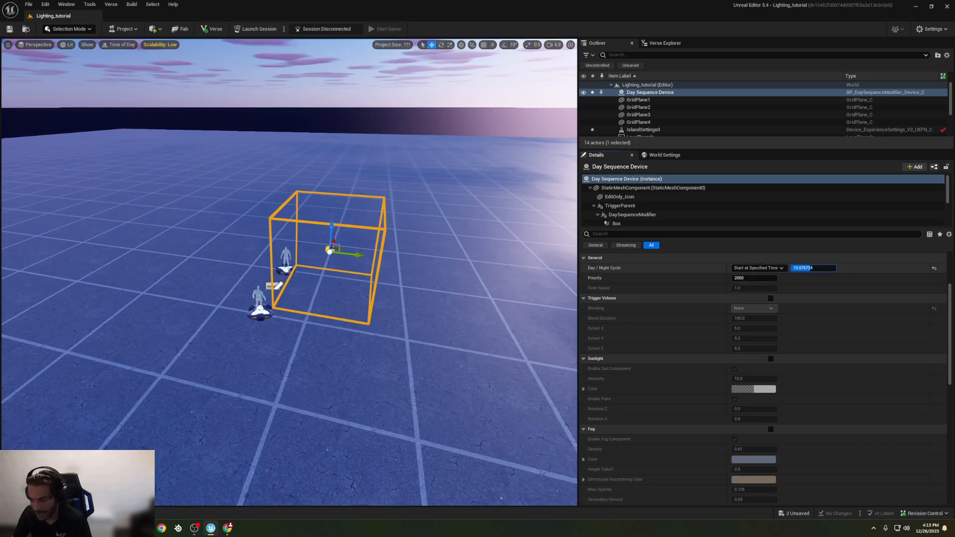
drag(811, 268, 810, 268)
click(774, 276)
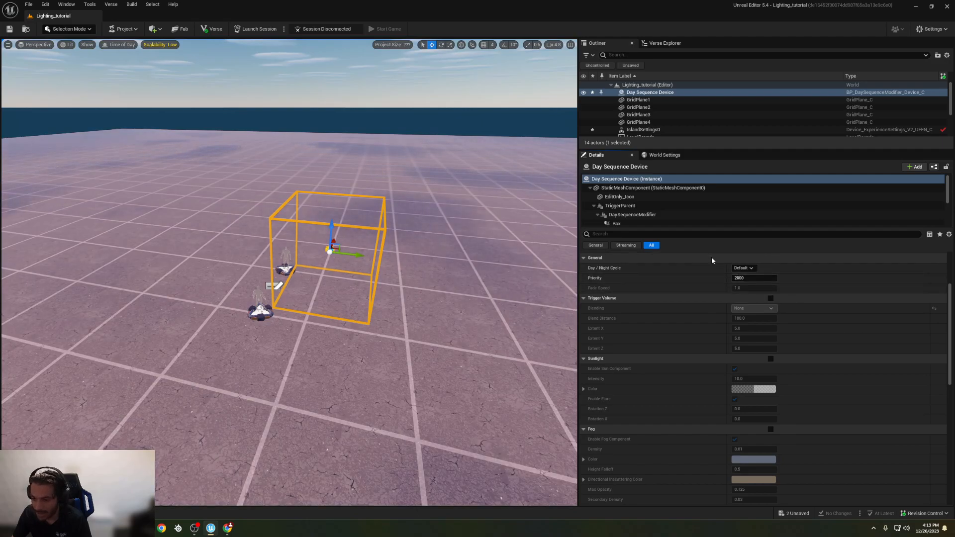
Step: Enable the Day Sequence device's trigger volume and set its day/night cycle to Fixed Time
click(770, 299)
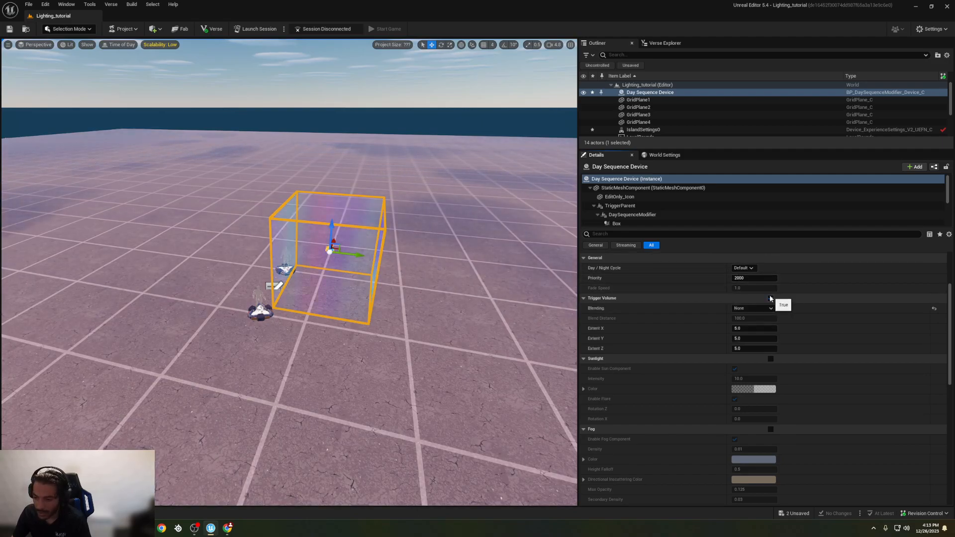
key(s)
right_drag(455, 267, 455, 224)
click(743, 268)
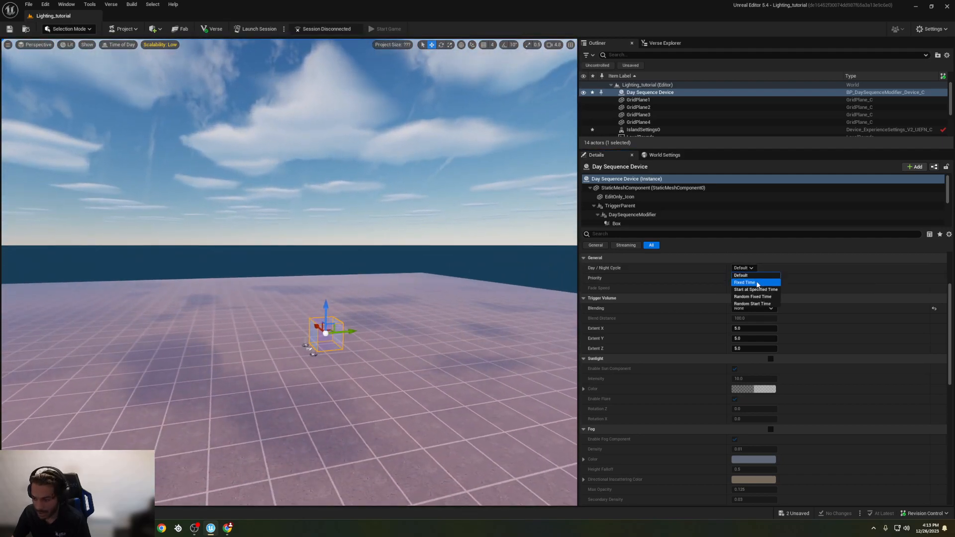
click(769, 279)
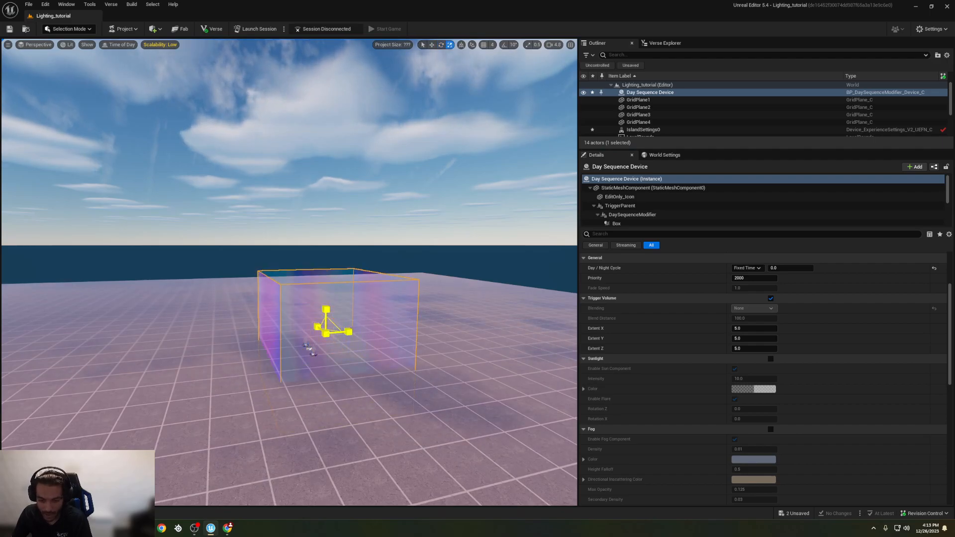
Step: Scale up the Day Sequence device's volume and raise it so the enlarged box rests above the grid floor
key(w)
right_drag(329, 310, 341, 310)
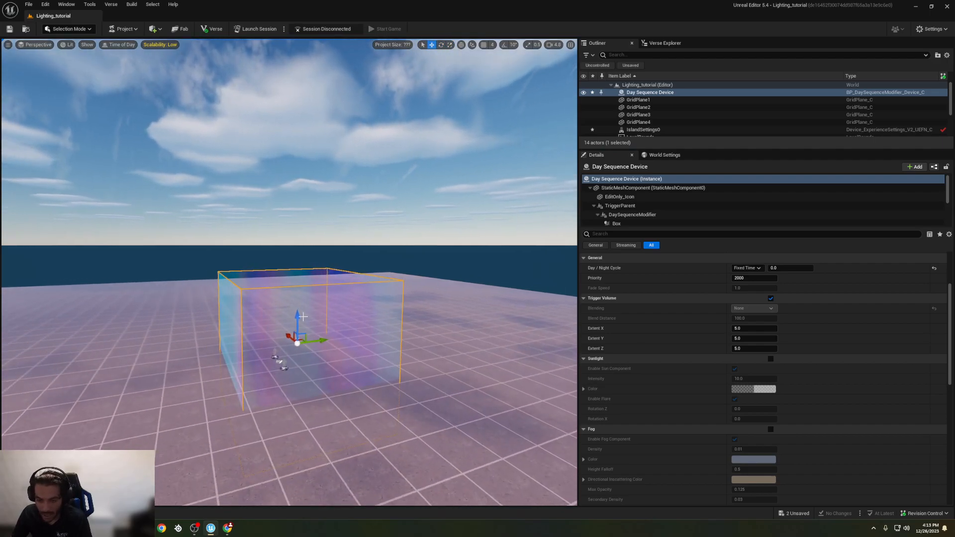
drag(299, 310, 299, 277)
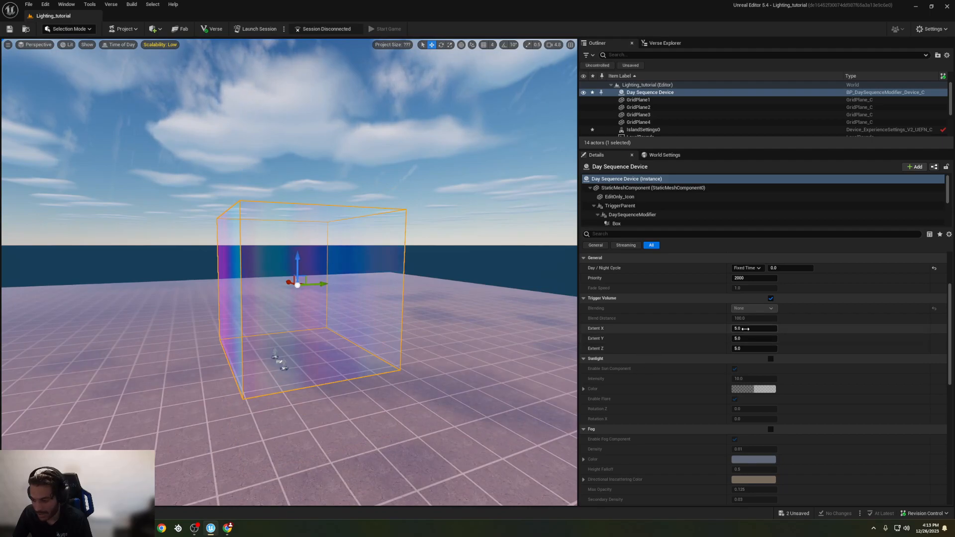
Step: Try stretching the trigger volume's Extent X to about 113 and restore it to 5
drag(751, 328, 775, 328)
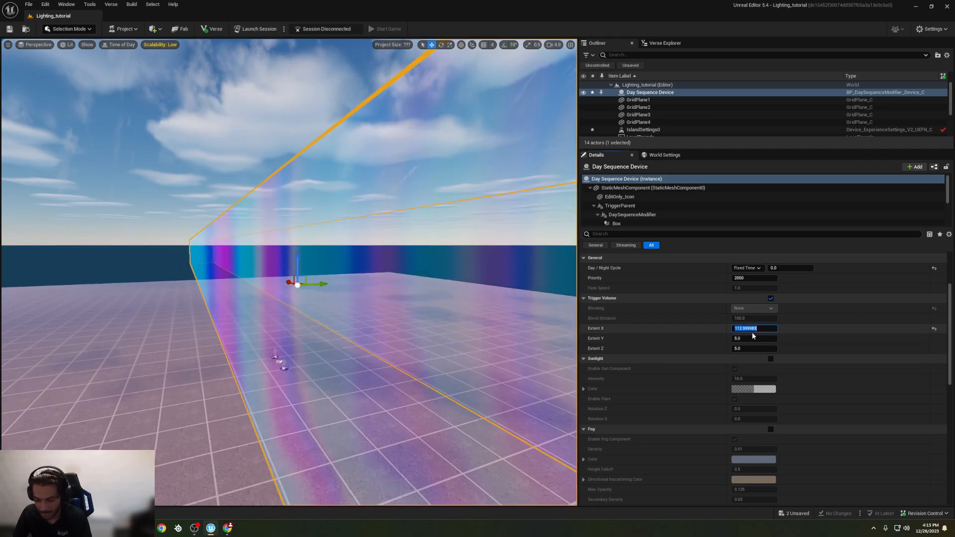
text(5)
key(Return)
Step: Examine the scene lighting from inside and outside the Day Sequence device's trigger volume
mouse_move(505, 347)
right_down()
mouse_move(500, 318)
mouse_move(476, 351)
mouse_move(519, 329)
mouse_move(549, 347)
mouse_move(529, 363)
mouse_move(480, 343)
mouse_move(505, 359)
right_up()
key(w)
key(w)
key(s)
key(w)
right_drag(427, 334, 478, 323)
key(s)
key(d)
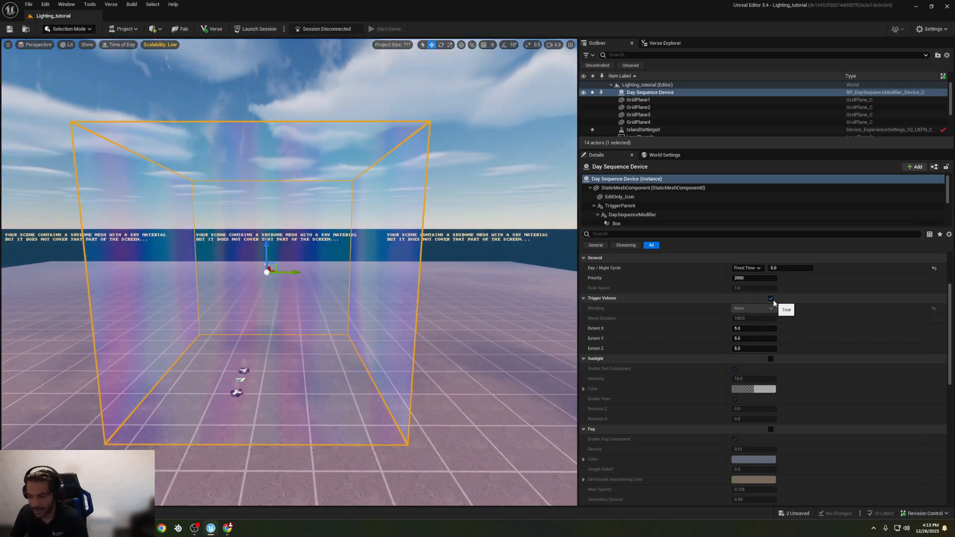
Step: Disable the Day Sequence device's trigger volume and inspect the fixed-time lighting over the whole level
click(771, 298)
key(s)
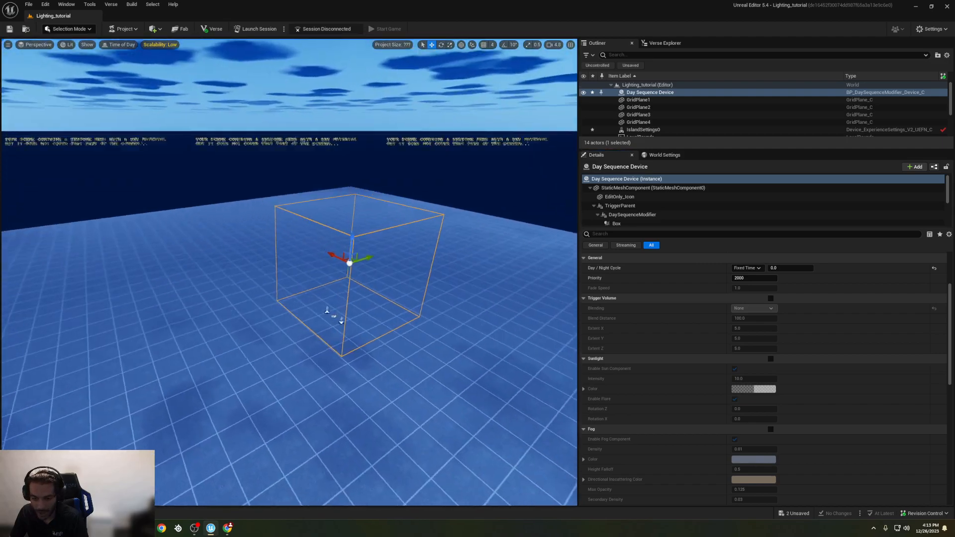
right_drag(417, 266, 417, 266)
key(w)
key(d)
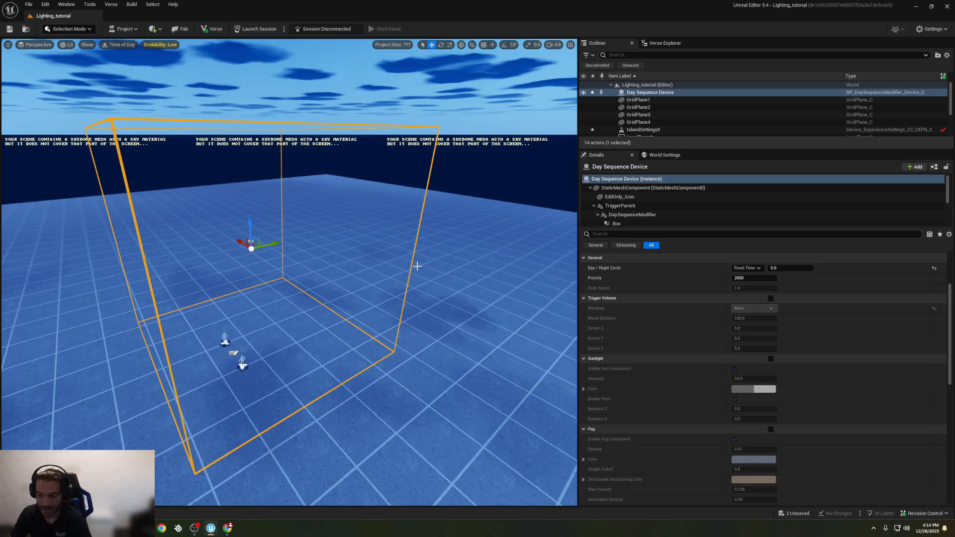
Step: Re-enable the trigger volume to check the lighting from inside the box, and disable it again
click(770, 299)
right_drag(454, 282, 426, 251)
scroll(454, 282, up, 5)
scroll(462, 327, up, 3)
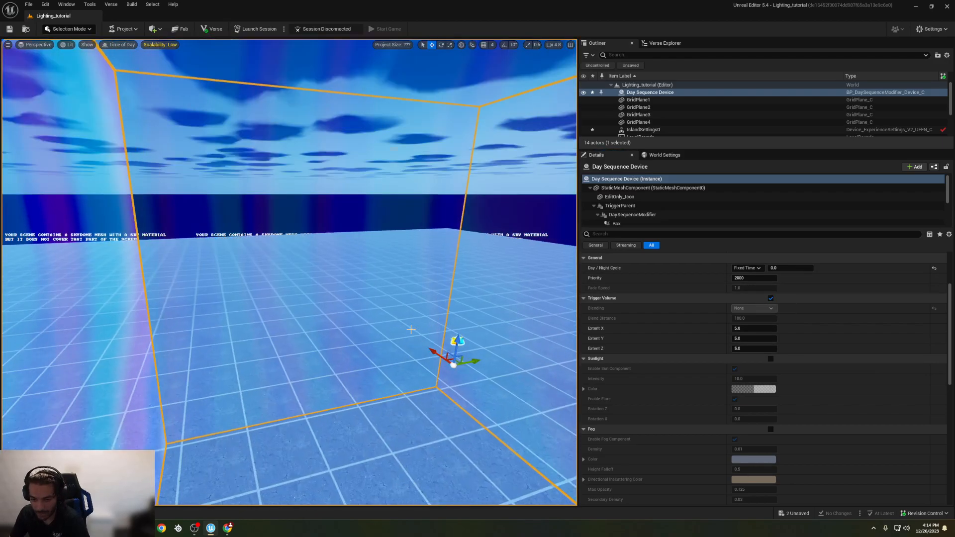
scroll(462, 327, down, 2)
click(771, 299)
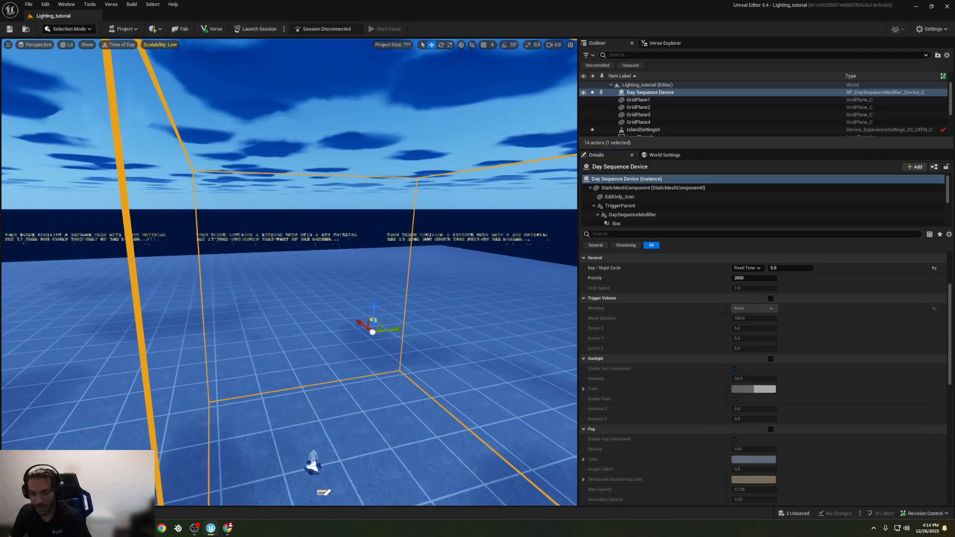
key(s)
right_drag(349, 333, 350, 363)
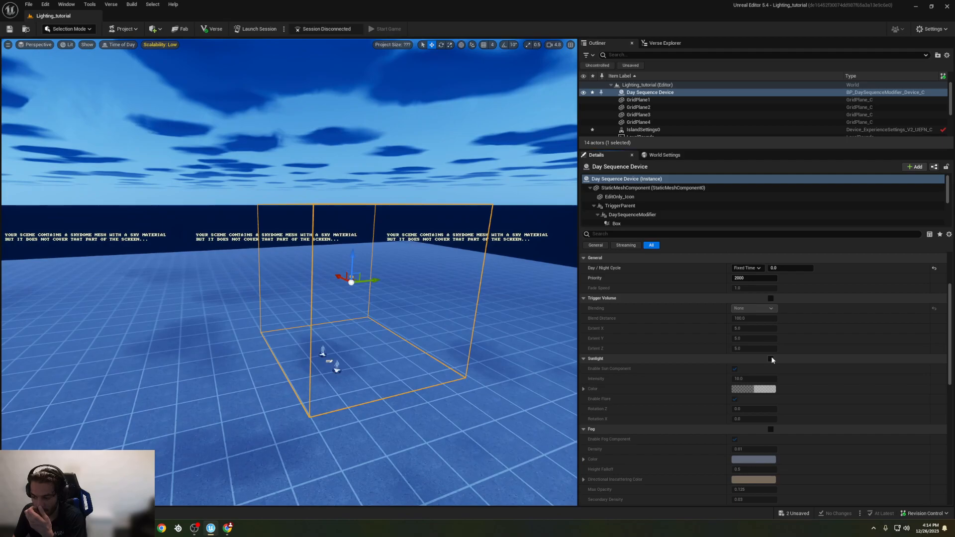
Step: Enable the Sunlight settings of the Day Sequence device and view the lit floor from another side
click(770, 358)
right_drag(438, 348, 547, 343)
key(a)
key(d)
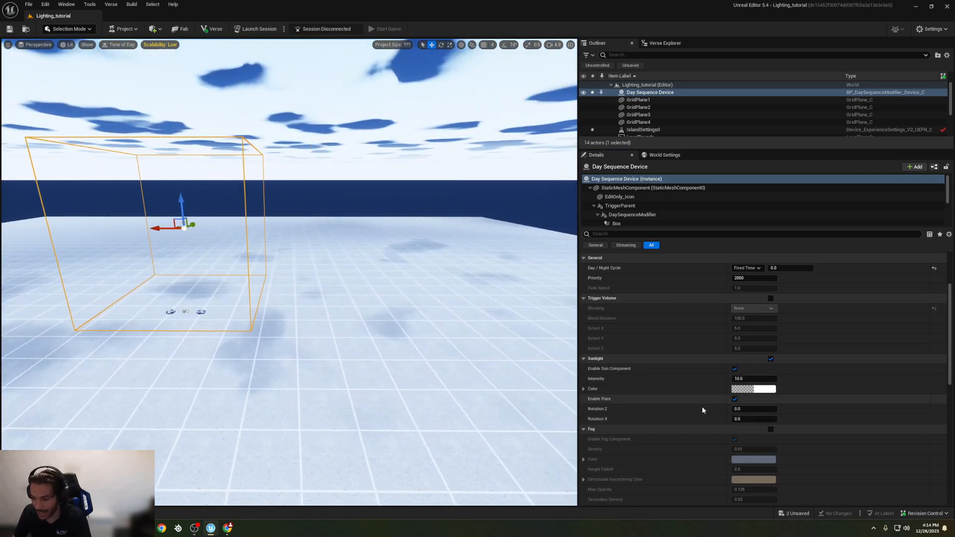
Step: Give the Day Sequence device's sunlight an intensity of about 9.45, an orange colour and a Z rotation of 0.24
drag(755, 381, 754, 381)
click(759, 390)
mouse_move(815, 380)
mouse_down()
mouse_move(831, 372)
mouse_move(849, 394)
mouse_move(808, 376)
mouse_up()
drag(737, 362, 876, 395)
click(568, 319)
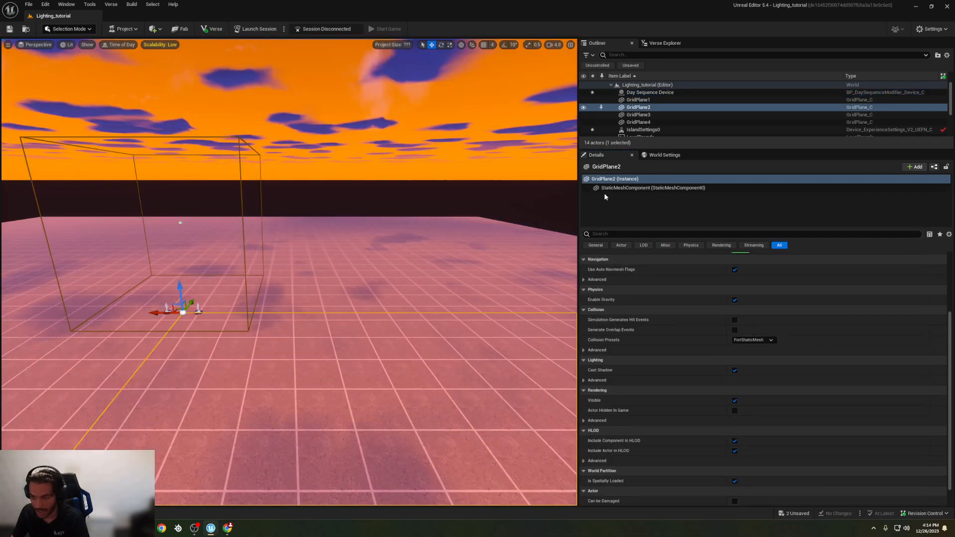
click(647, 92)
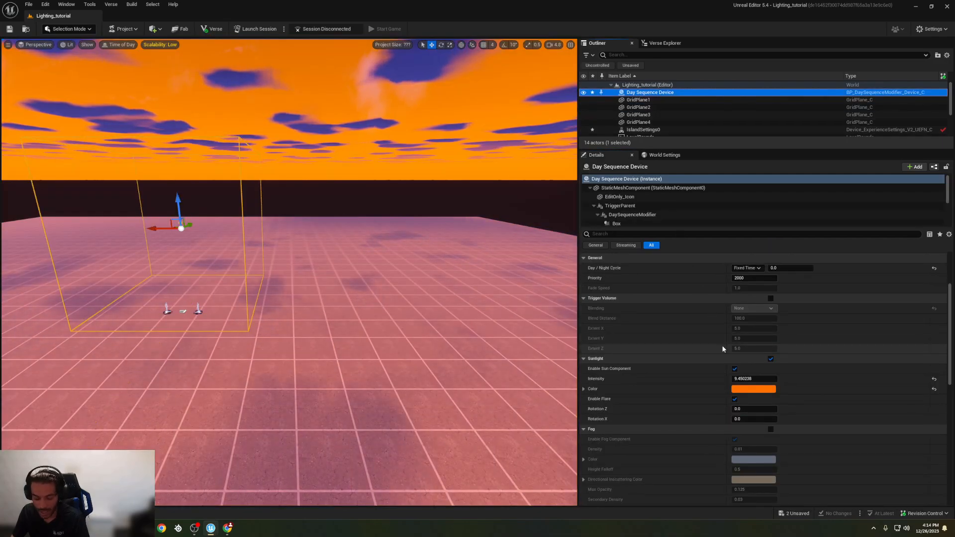
mouse_move(749, 409)
mouse_down()
mouse_move(761, 409)
mouse_move(753, 409)
mouse_up()
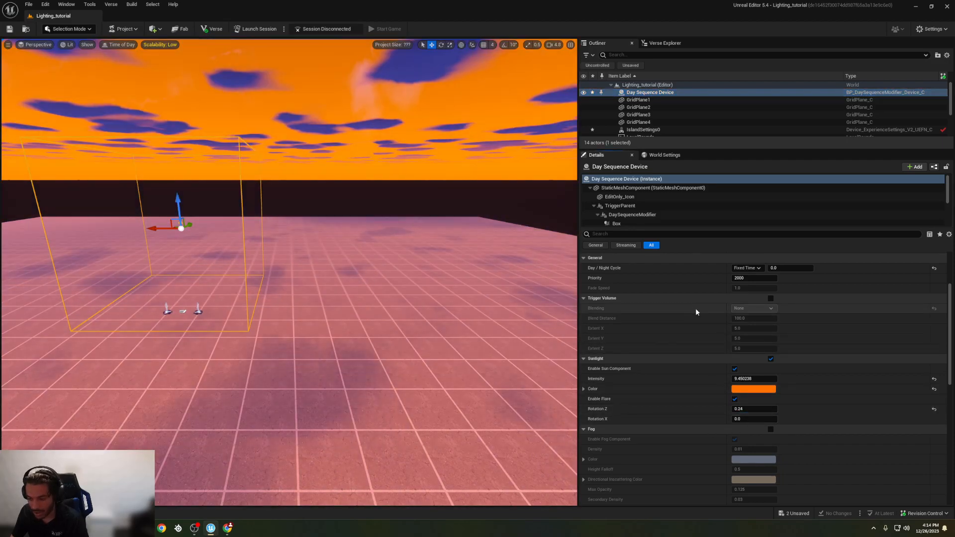
Step: Enable the Fog settings of the Day Sequence device and view the hazy scene from another angle
scroll(694, 309, down, 2)
click(771, 393)
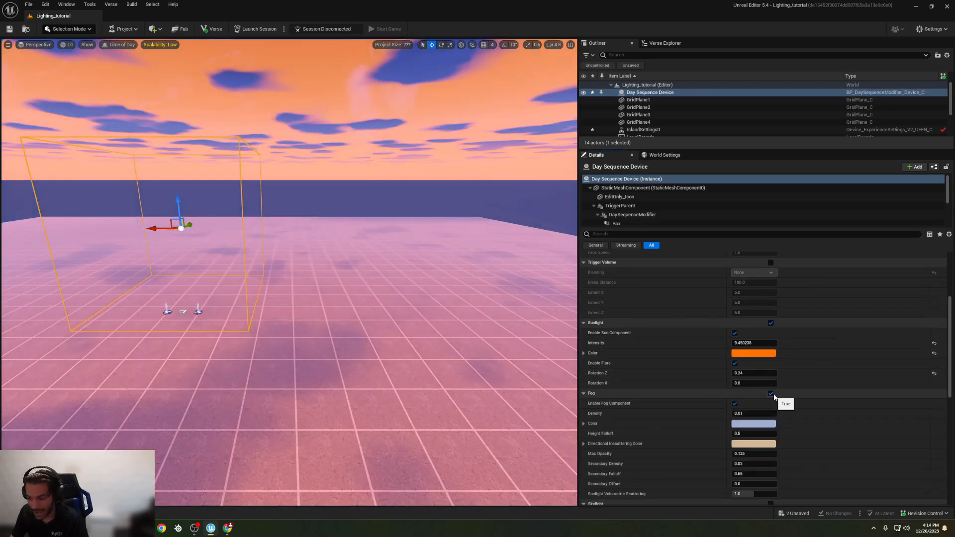
key(a)
right_drag(528, 333, 577, 344)
scroll(680, 348, down, 4)
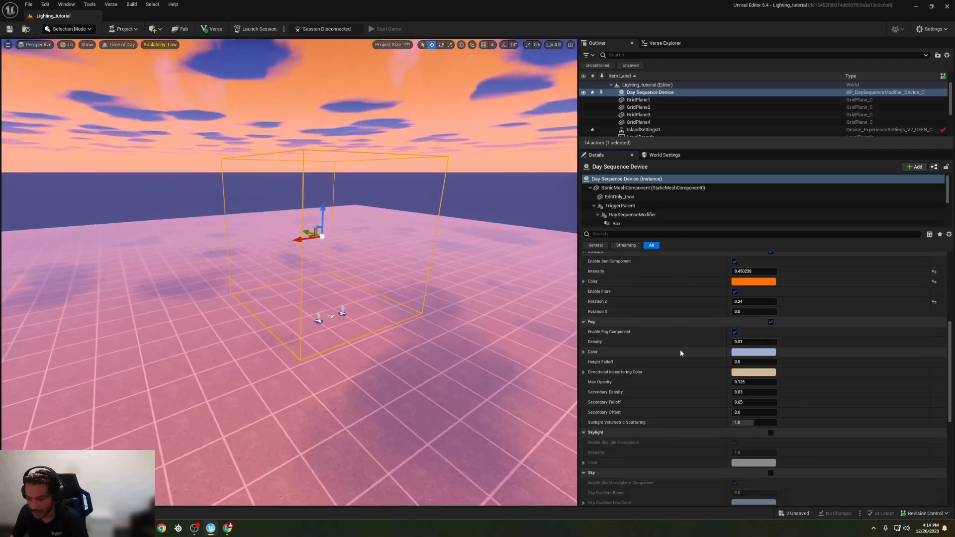
Step: Set the fog colour to magenta (D400AF) and its max opacity to 0.541
click(749, 352)
drag(815, 365, 831, 356)
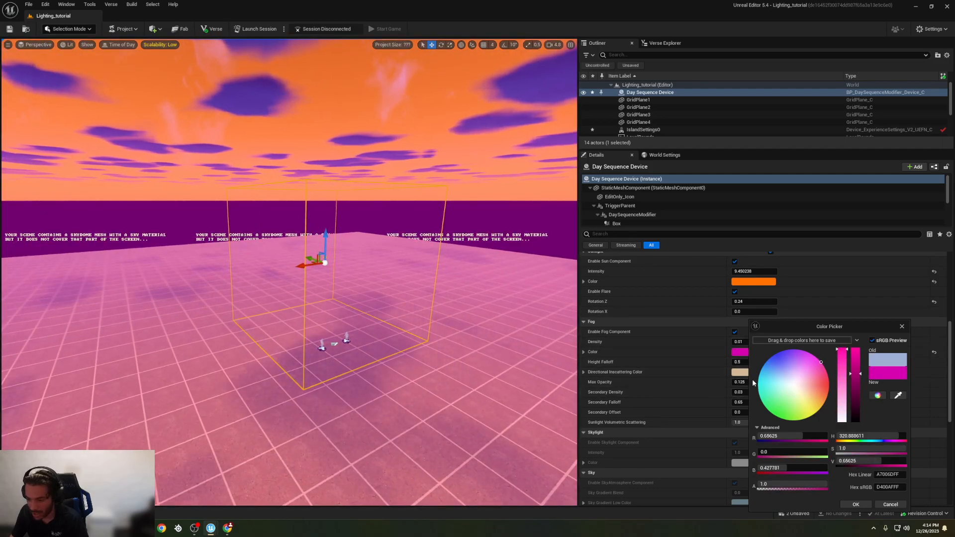
drag(740, 382, 733, 382)
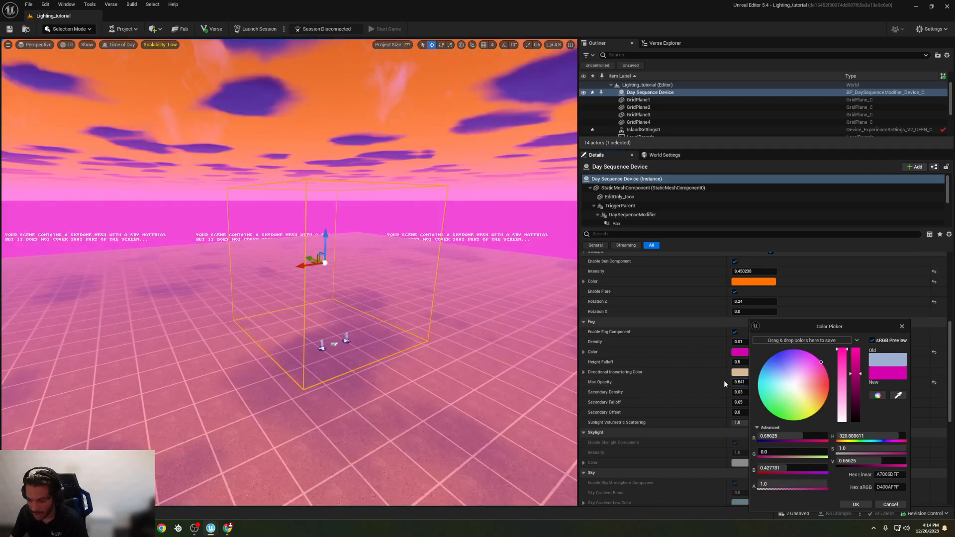
click(655, 322)
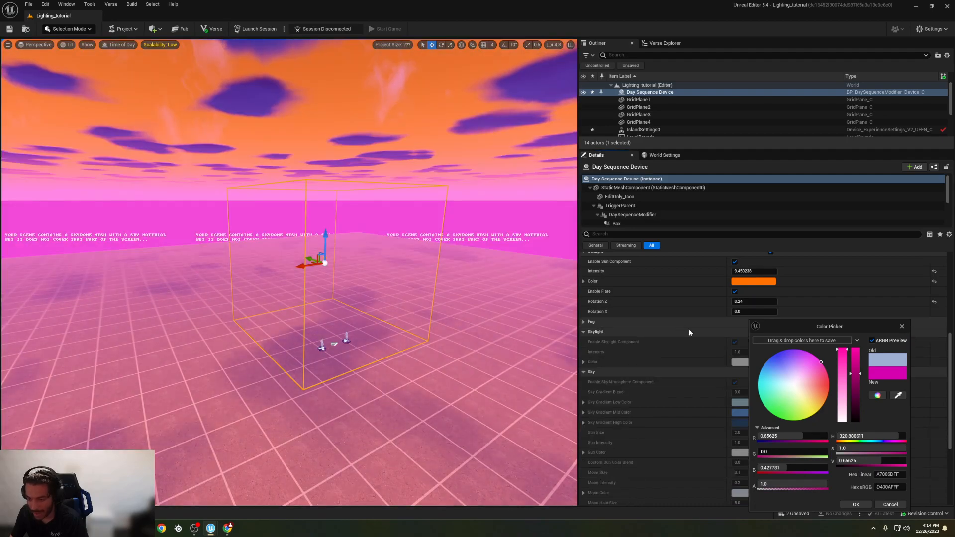
click(594, 321)
click(900, 327)
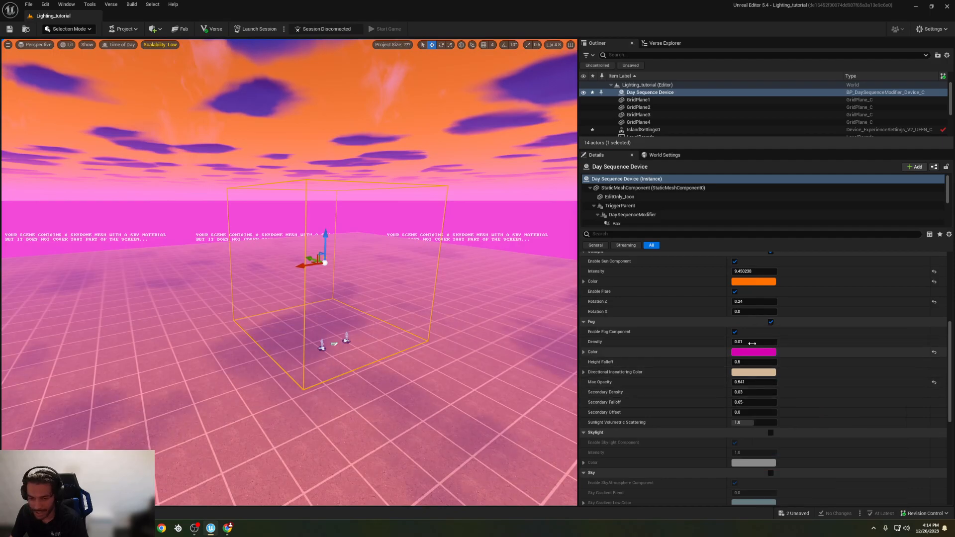
Step: Disable the Fog settings of the Day Sequence device
scroll(767, 285, down, 2)
scroll(750, 312, up, 5)
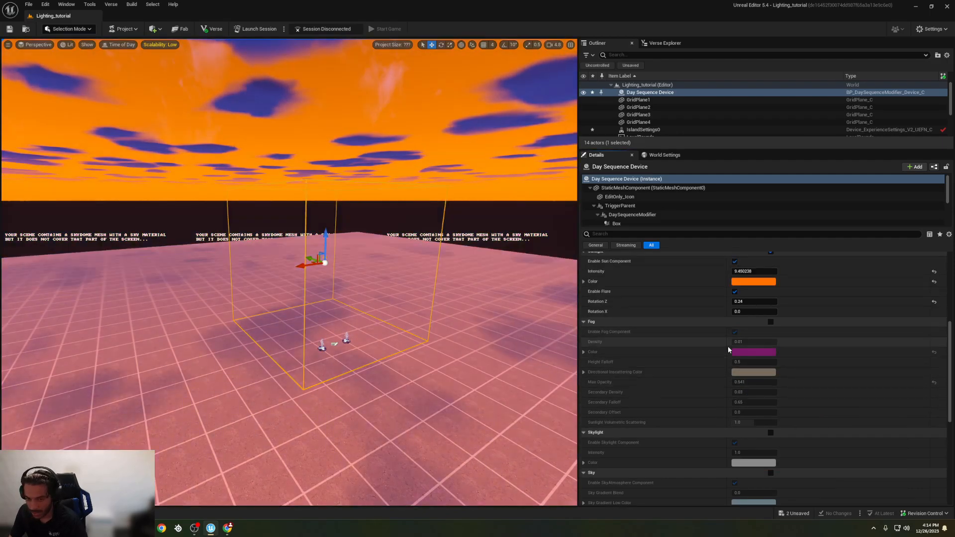
click(770, 300)
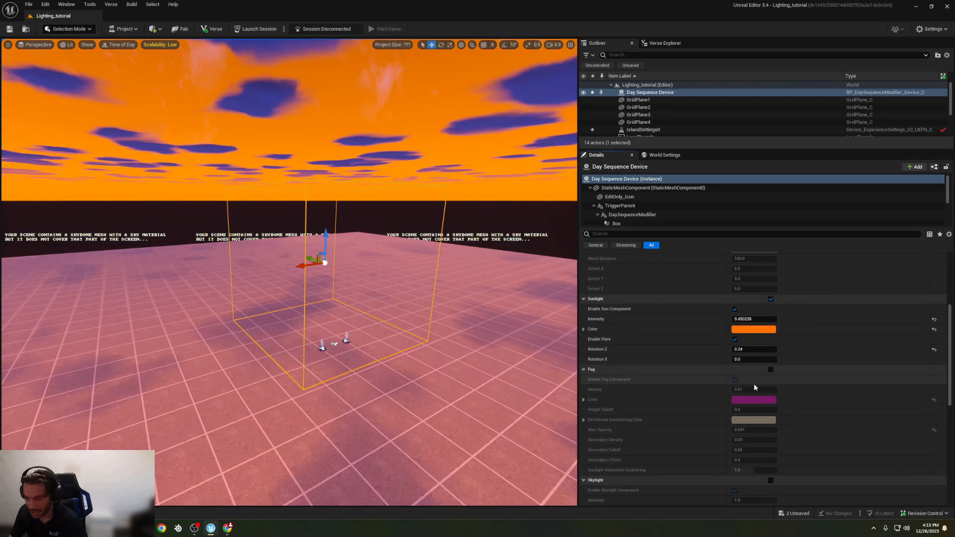
Step: Enable the Skylight settings with a red-orange colour (FF3E00) and an intensity of about 1.24
scroll(754, 383, down, 3)
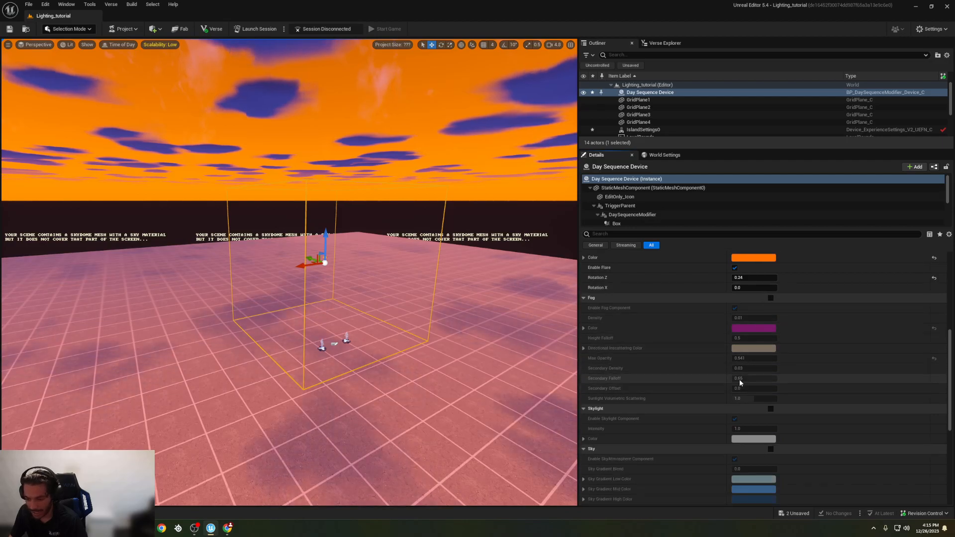
scroll(742, 381, down, 2)
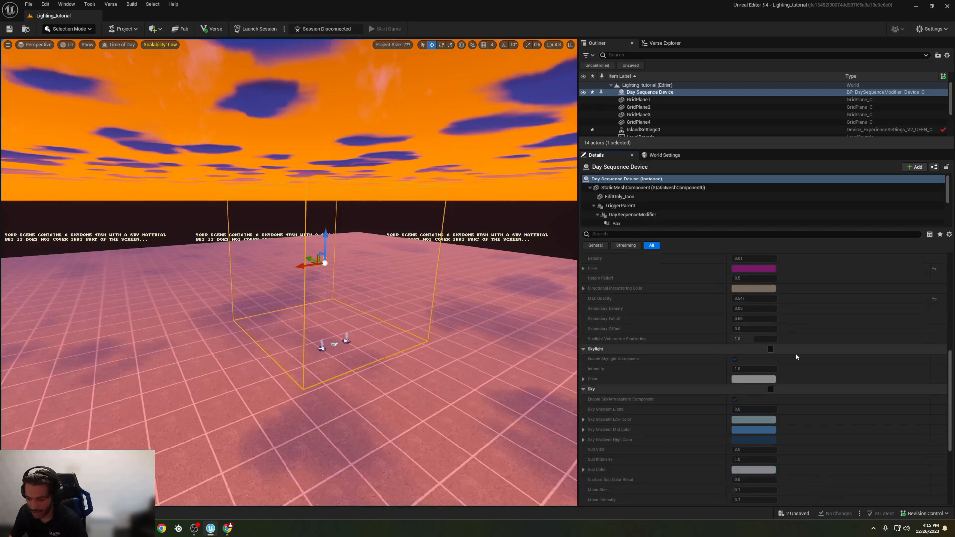
click(771, 349)
click(706, 379)
click(744, 379)
drag(786, 385, 823, 386)
drag(736, 369, 657, 376)
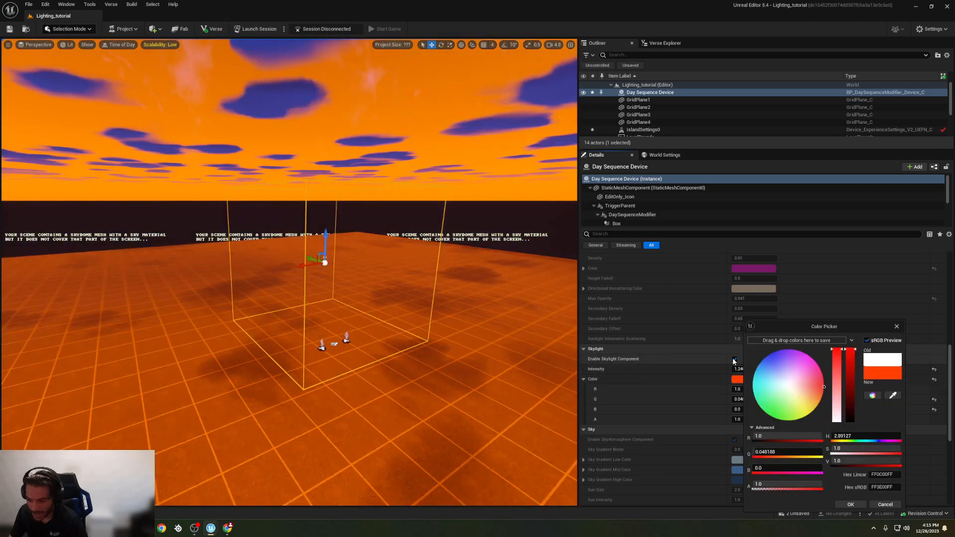
scroll(658, 379, down, 3)
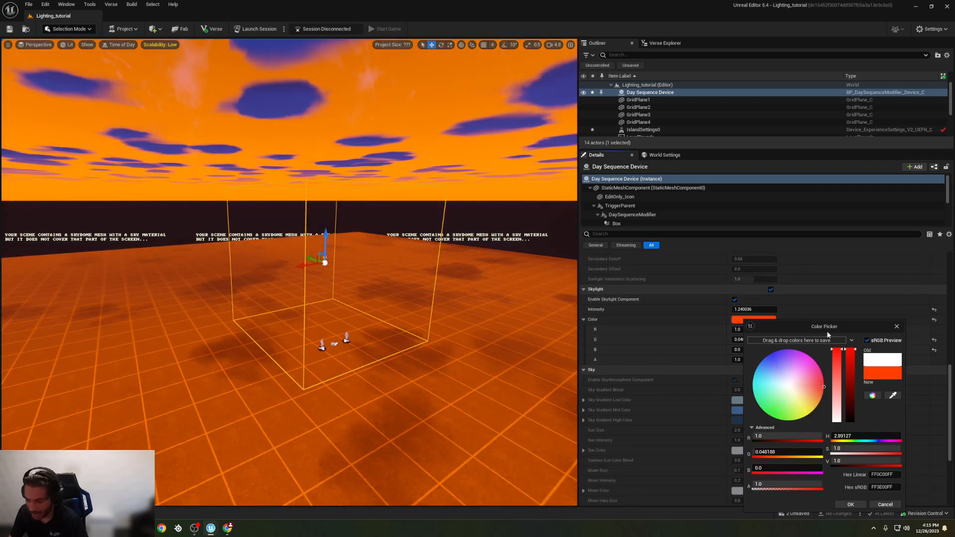
click(895, 327)
Step: Enable the Sky settings and make the sky gradient's low colour pink and its mid colour red
scroll(637, 360, down, 3)
scroll(714, 285, down, 1)
click(771, 287)
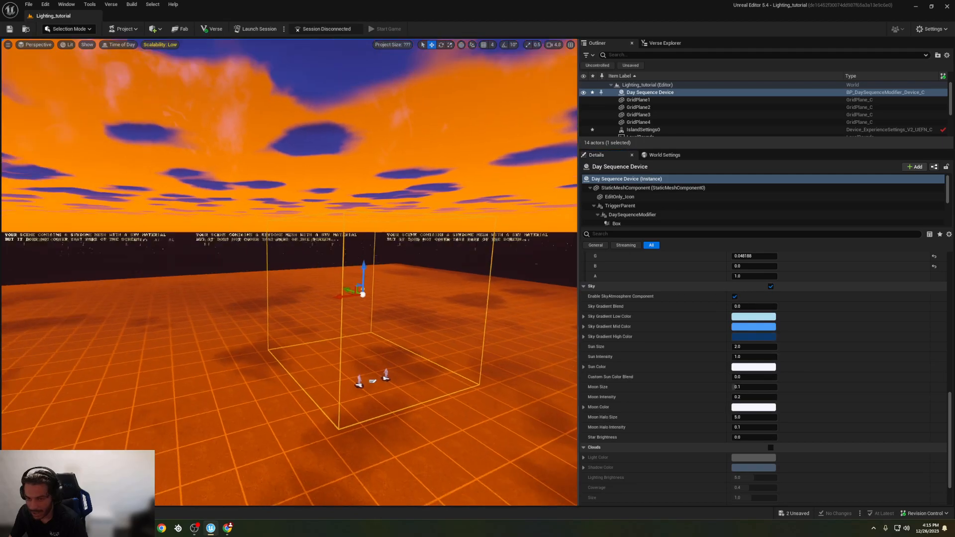
click(745, 316)
drag(785, 366, 816, 385)
click(736, 326)
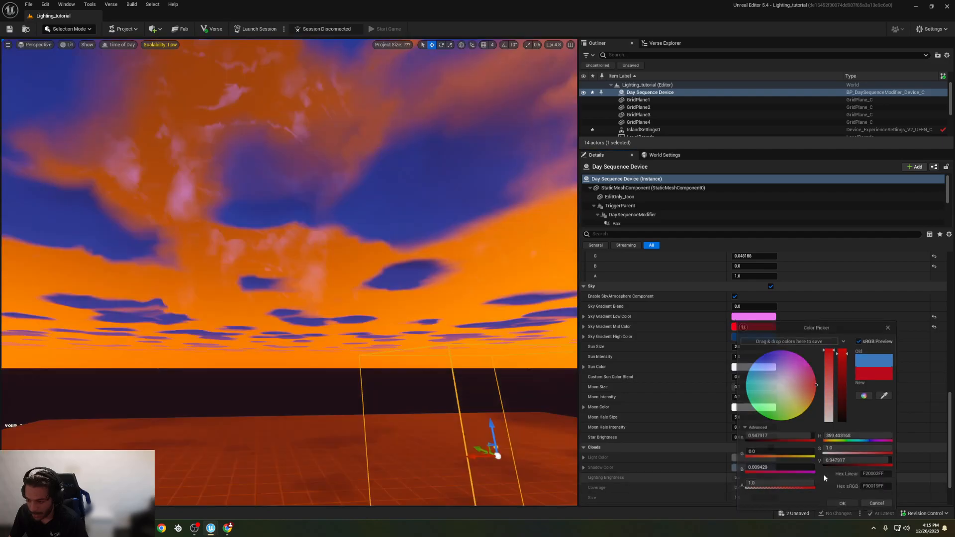
click(842, 505)
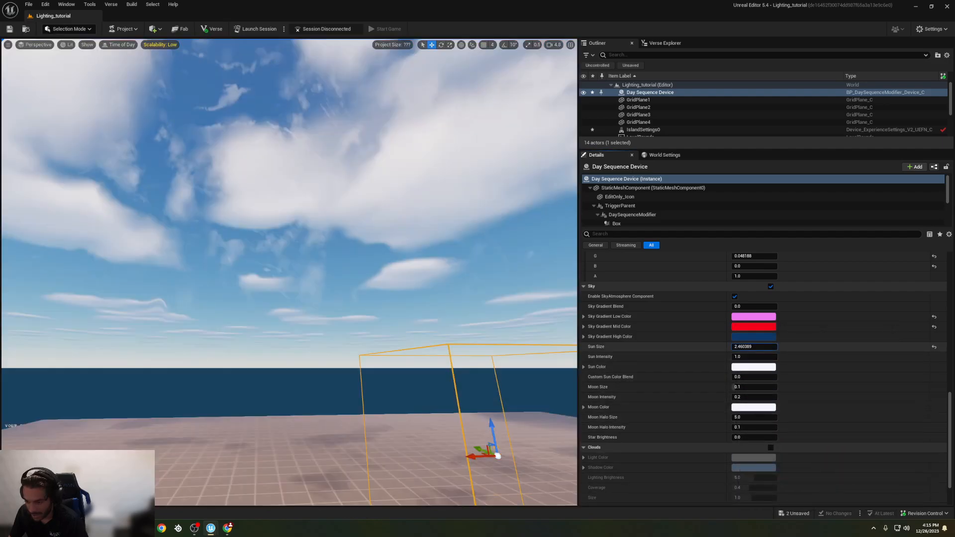
Step: Set the sun size to about 2.46 and the sun intensity to about 1.21, and check the scene around the trigger volume
drag(750, 356, 757, 356)
key(s)
right_drag(378, 299, 448, 353)
right_drag(483, 327, 502, 330)
key(a)
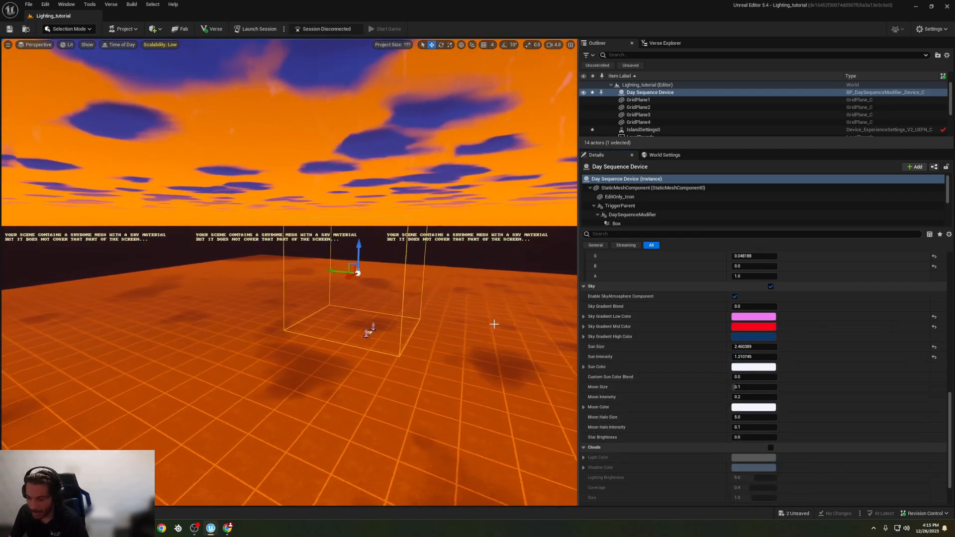
Step: Enable the Clouds settings with a green shadow colour (00BC52) and a dark green light colour (008A17)
scroll(656, 330, down, 3)
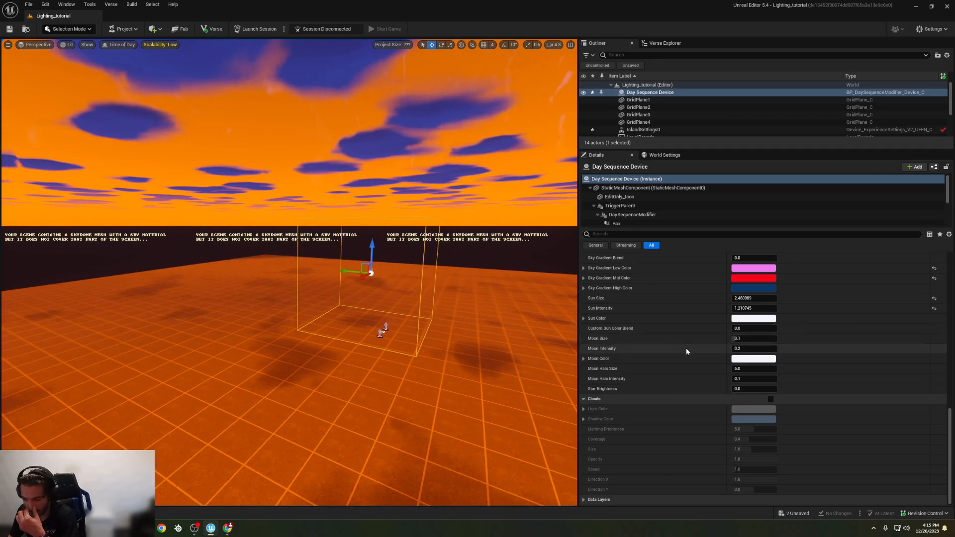
right_drag(467, 323, 551, 347)
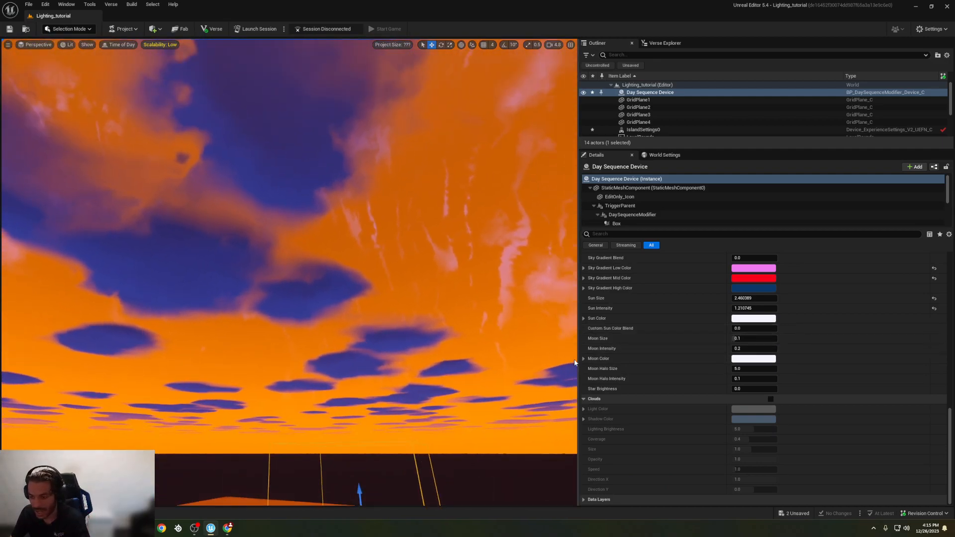
click(771, 399)
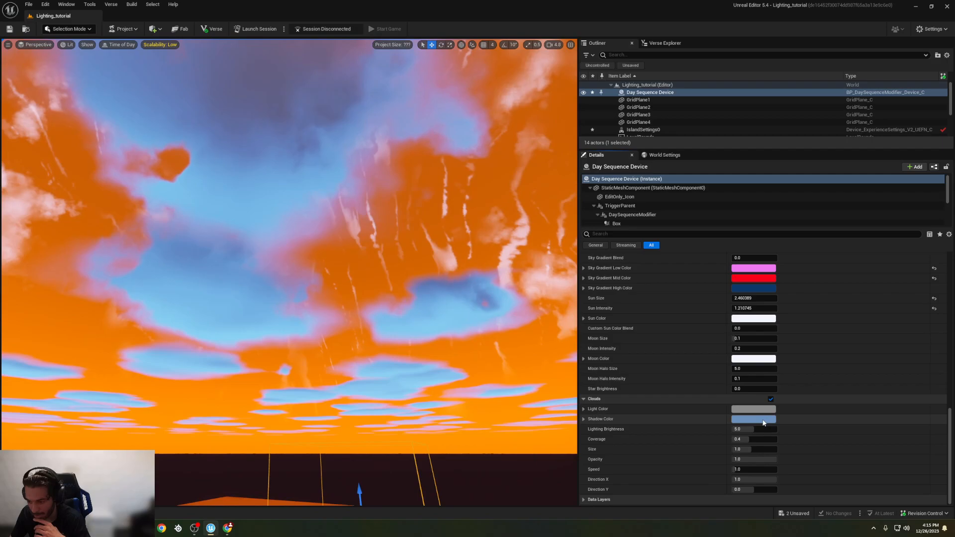
click(763, 420)
drag(814, 371, 780, 423)
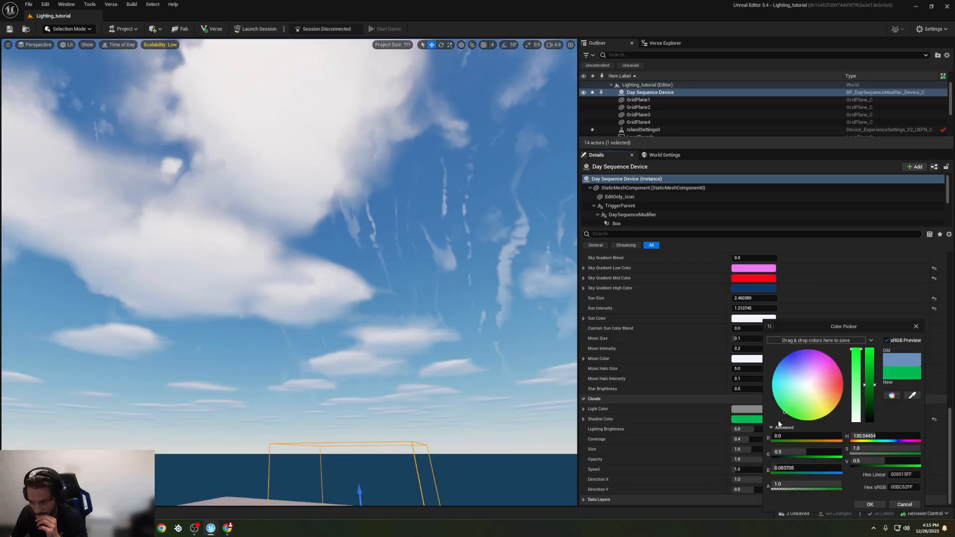
click(747, 408)
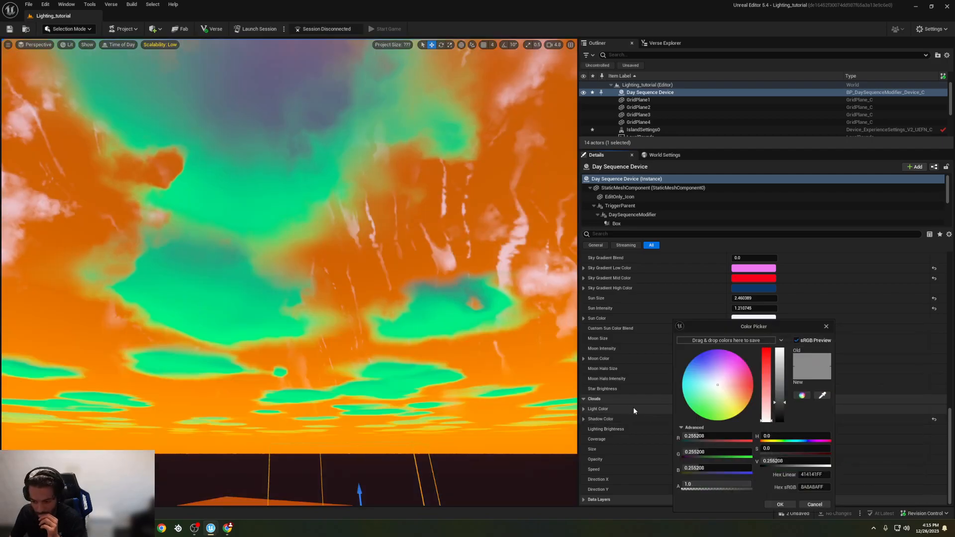
drag(701, 411, 698, 419)
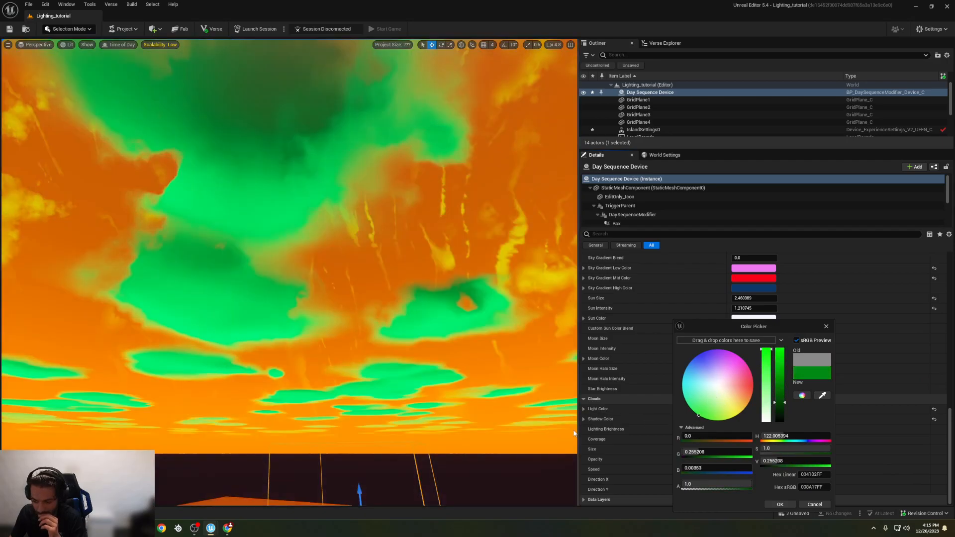
Step: Examine the recoloured clouds and floor from other angles, and review the Day Sequence device's sunlight, fog and skylight settings
click(480, 371)
mouse_move(479, 371)
right_down()
mouse_move(479, 438)
mouse_move(482, 369)
right_up()
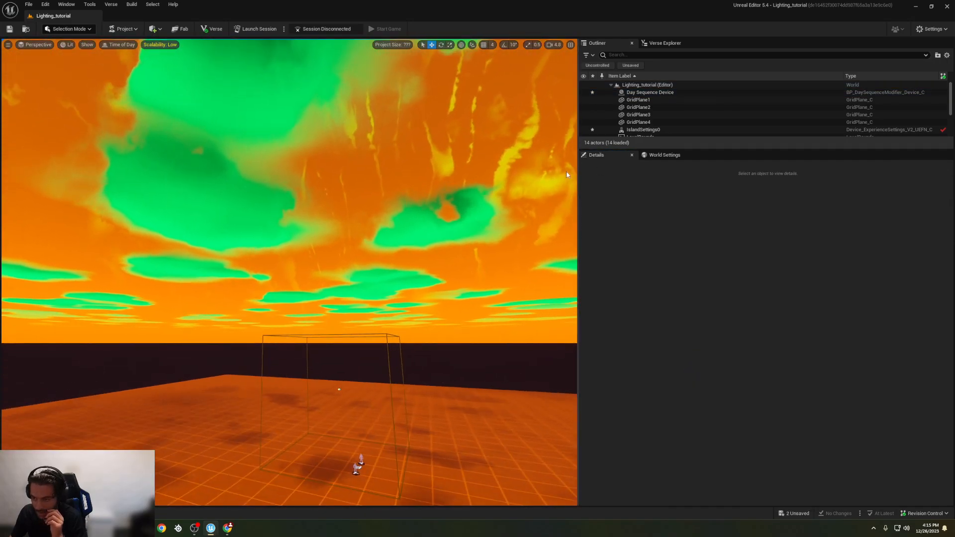
click(388, 334)
right_drag(466, 329, 398, 334)
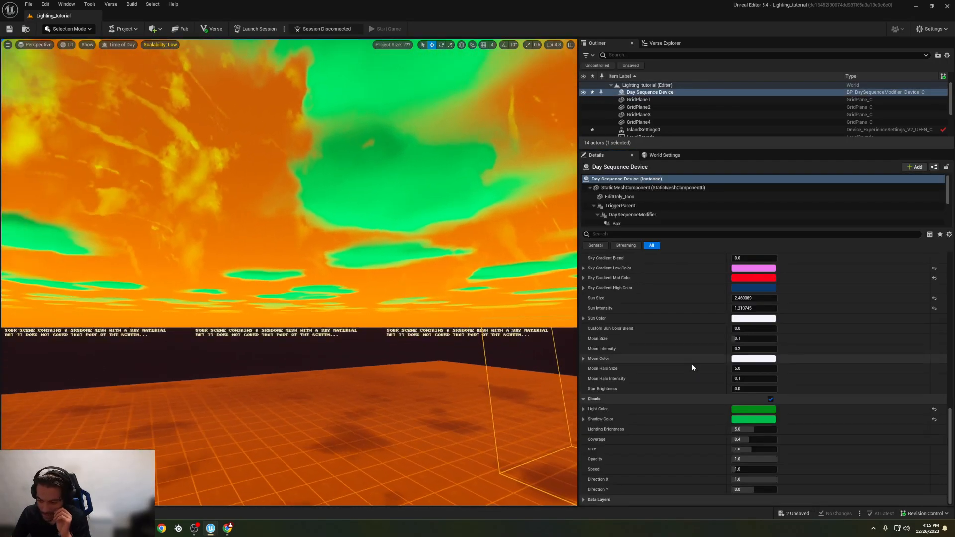
scroll(691, 381, up, 15)
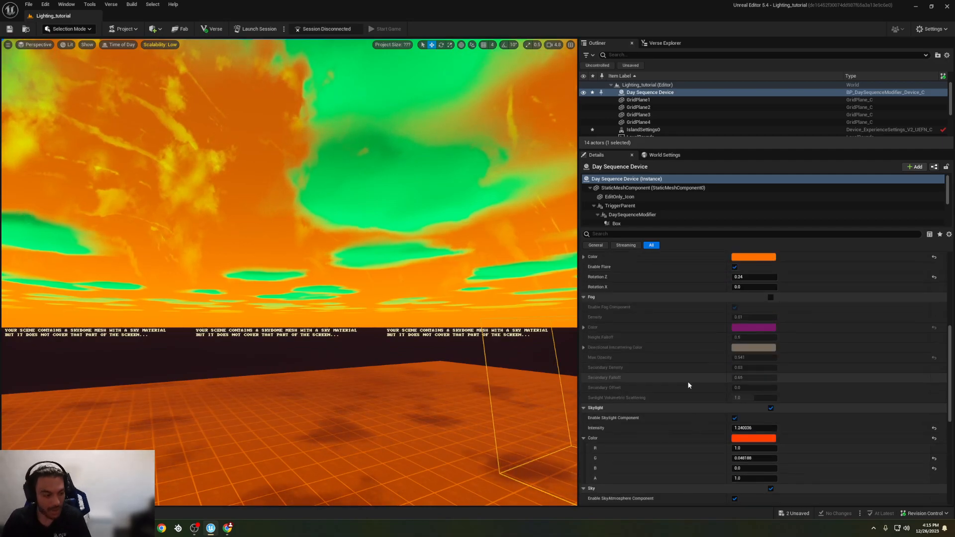